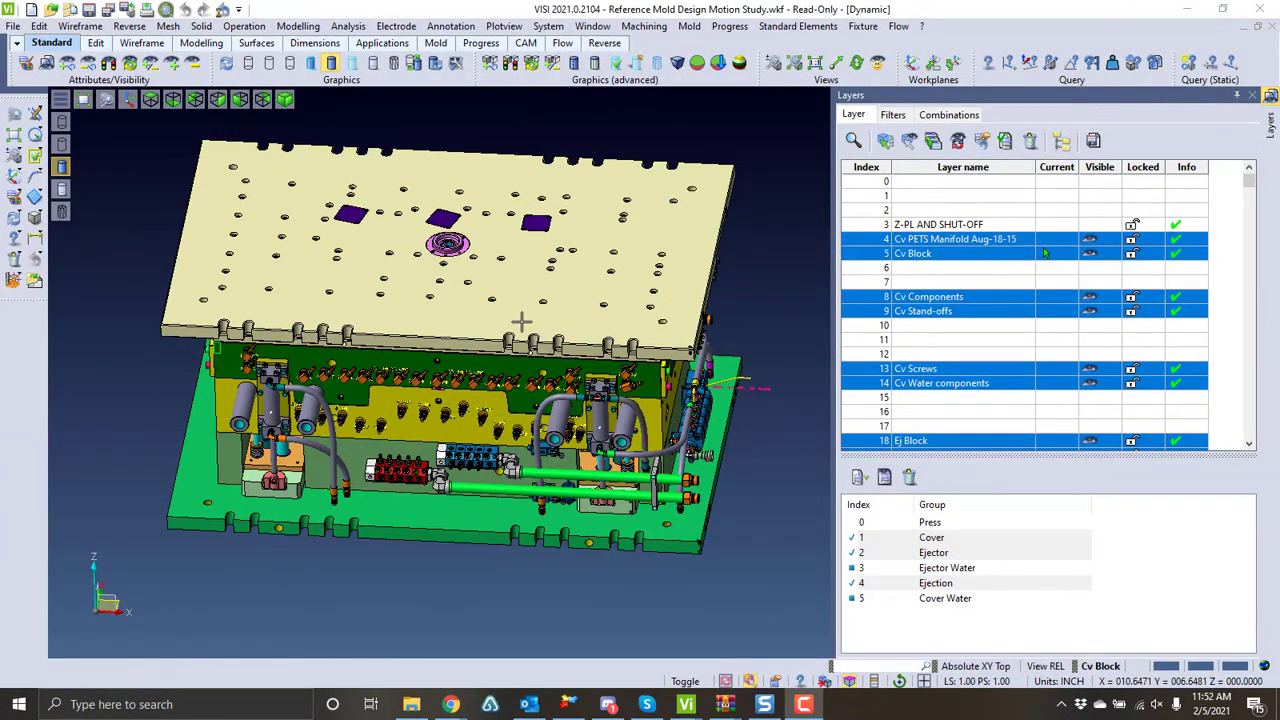
# - Isolate the Cover, Ejector, Ejection and Ejector Water layer groups in turn, also viewing Ejector together with Ejection
pyautogui.scroll(-3, 514, 326)
pyautogui.scroll(2, 514, 328)
pyautogui.moveTo(518, 416); pyautogui.dragTo(533, 383, button='middle')
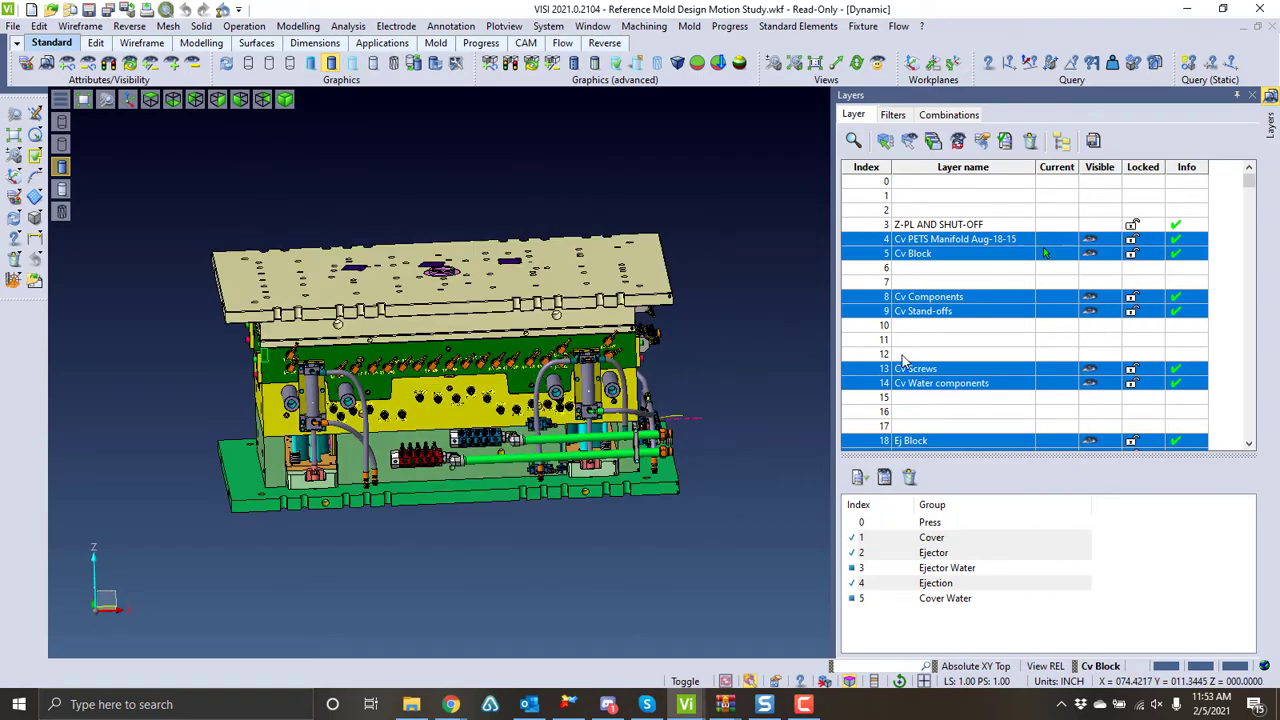
pyautogui.scroll(-2, 903, 358)
pyautogui.click(937, 541)
pyautogui.click(935, 554)
pyautogui.keyDown('ctrl'); pyautogui.click(939, 585); pyautogui.keyUp('ctrl')
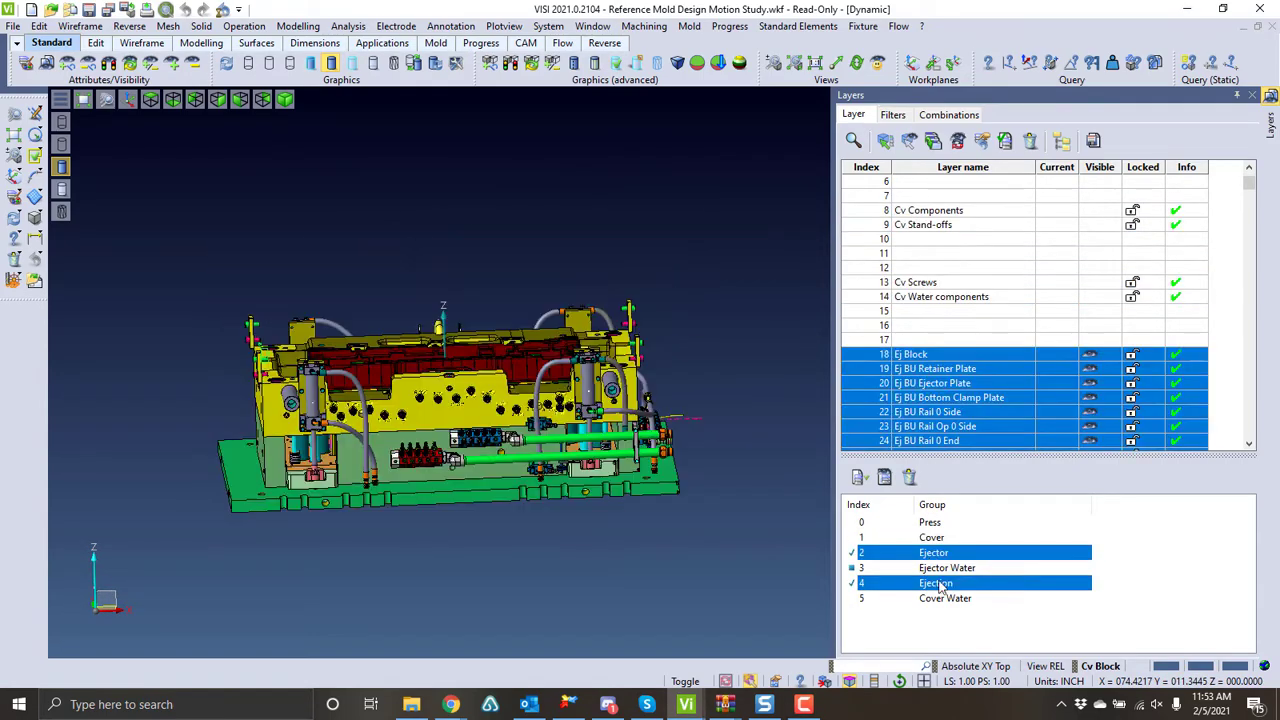
pyautogui.click(939, 585)
pyautogui.click(939, 569)
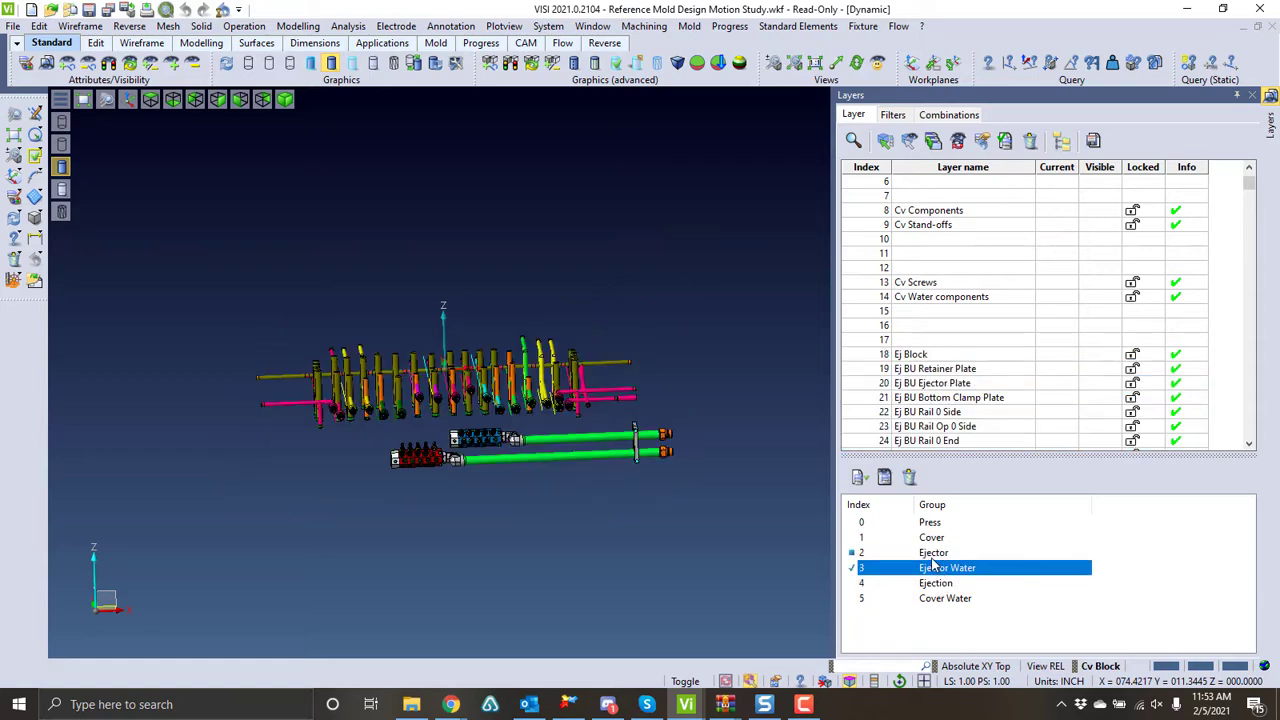
pyautogui.click(932, 553)
# - Show all six layer groups, isolate Press and Cover in turn, and display the groups from Cover through Cover Water
pyautogui.moveTo(957, 598); pyautogui.dragTo(935, 522)
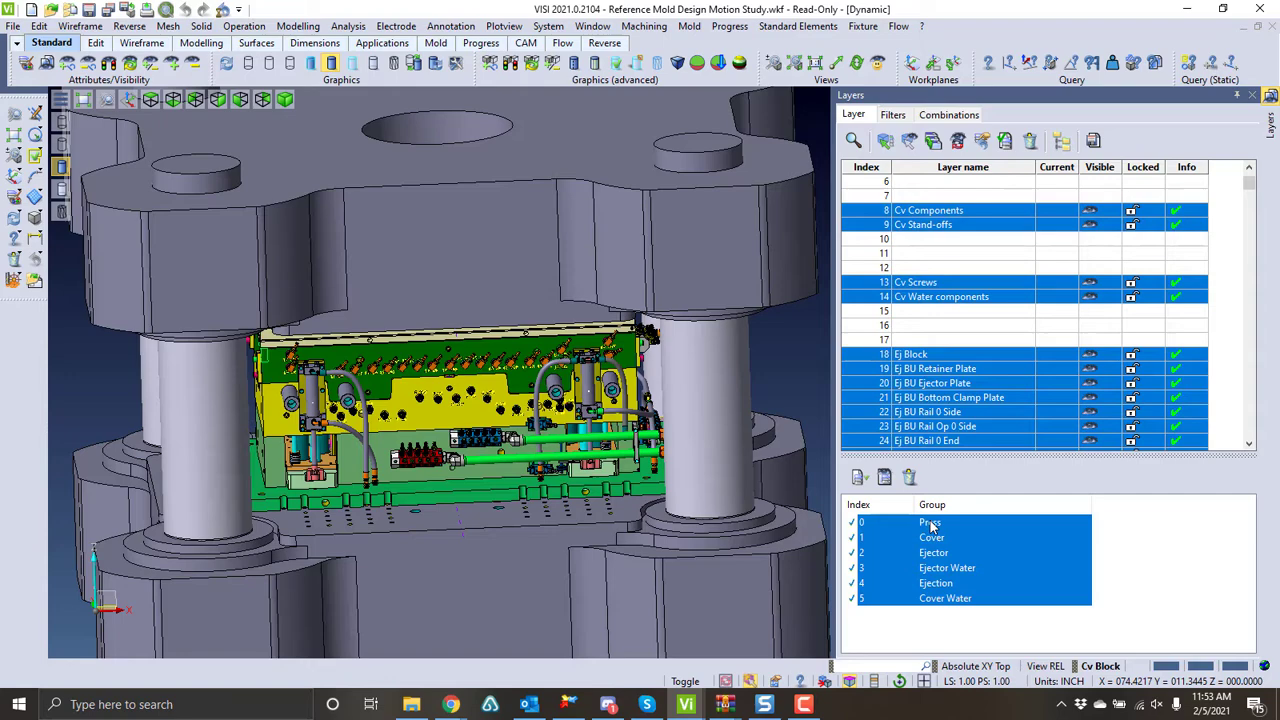
pyautogui.click(930, 524)
pyautogui.click(931, 538)
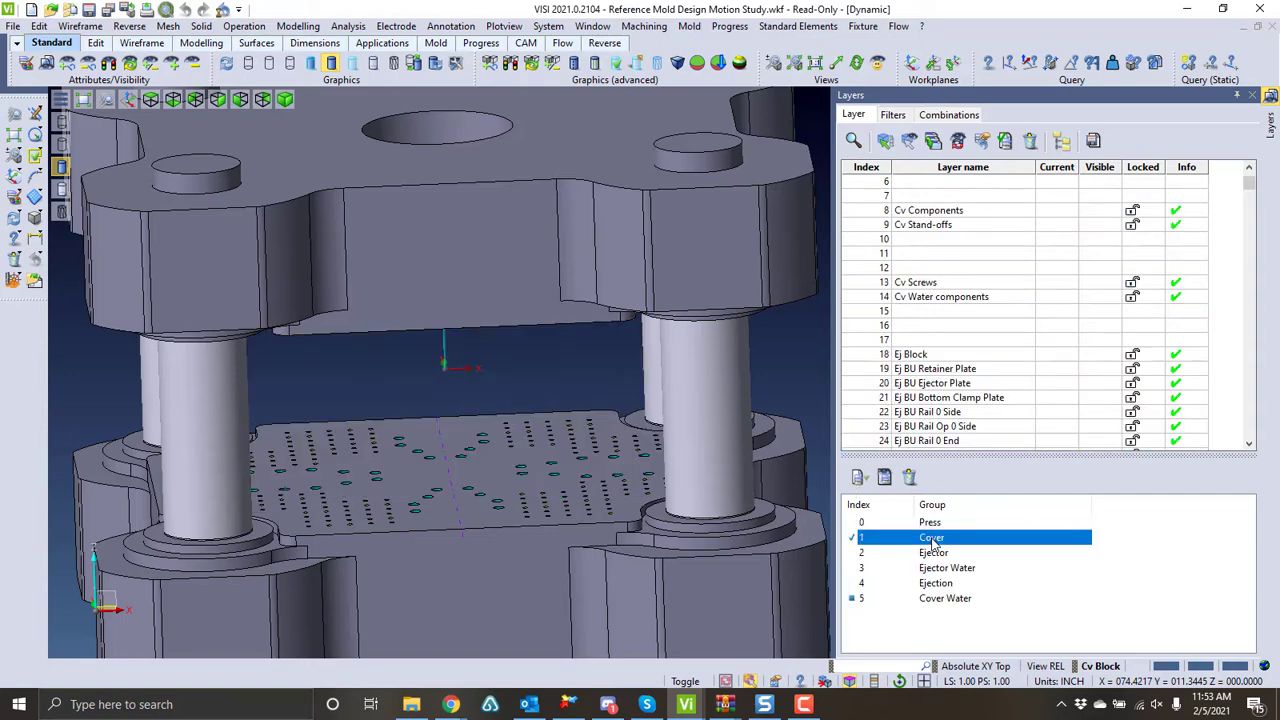
pyautogui.moveTo(960, 600); pyautogui.dragTo(938, 541)
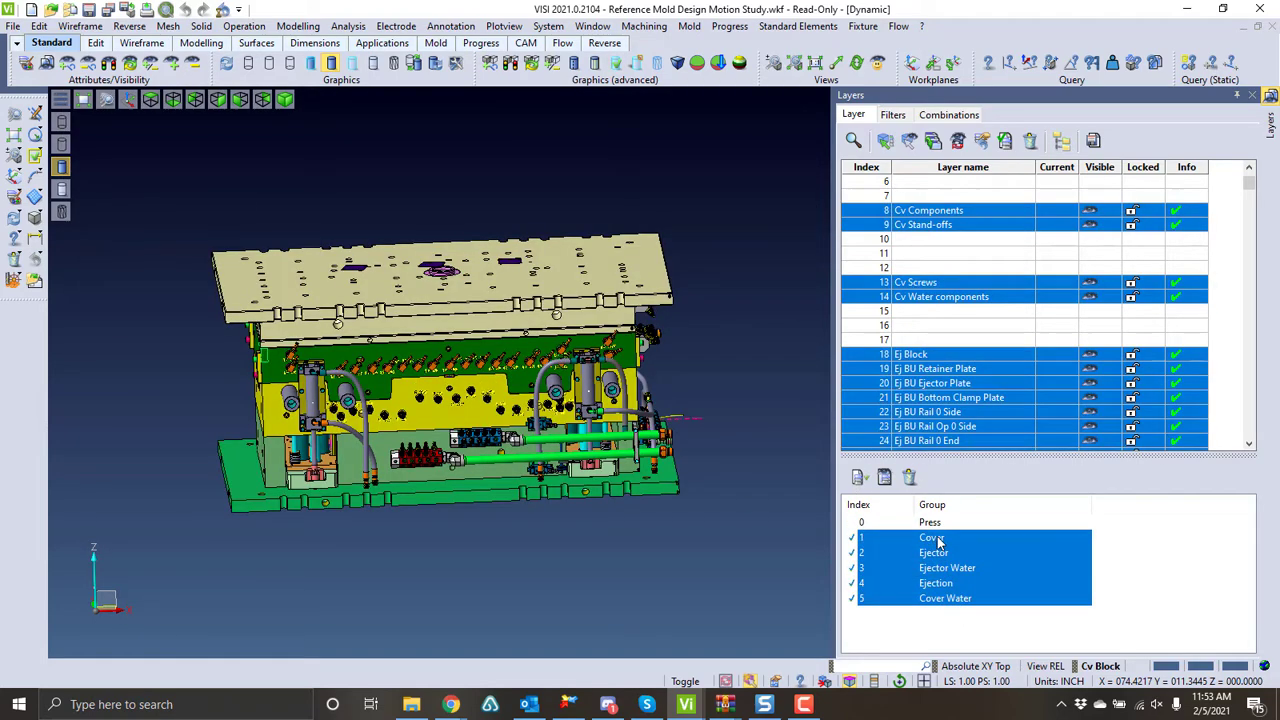
# - View the Ej BU Rail 0 Side, Ej BU Rail Op 0 Side and Ej KO Extensions layers individually, and redisplay groups Cover through Cover Water
pyautogui.click(935, 411)
pyautogui.click(938, 426)
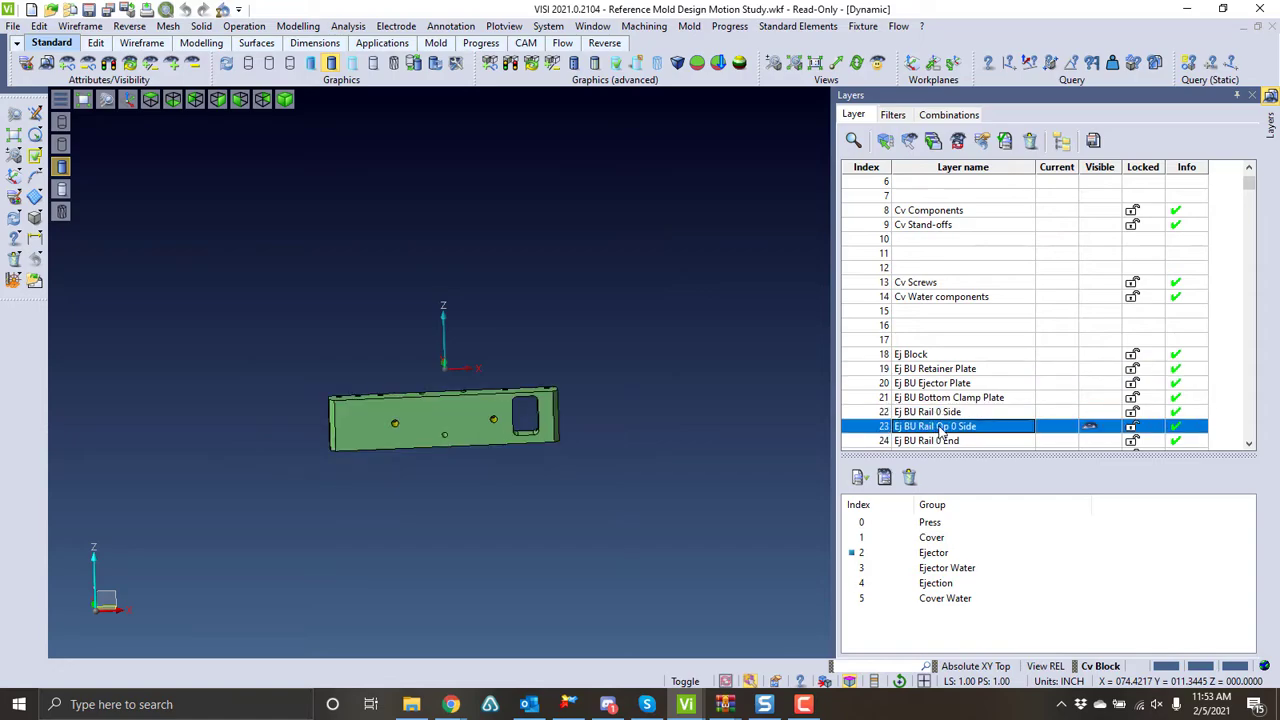
pyautogui.scroll(-3, 940, 430)
pyautogui.click(942, 398)
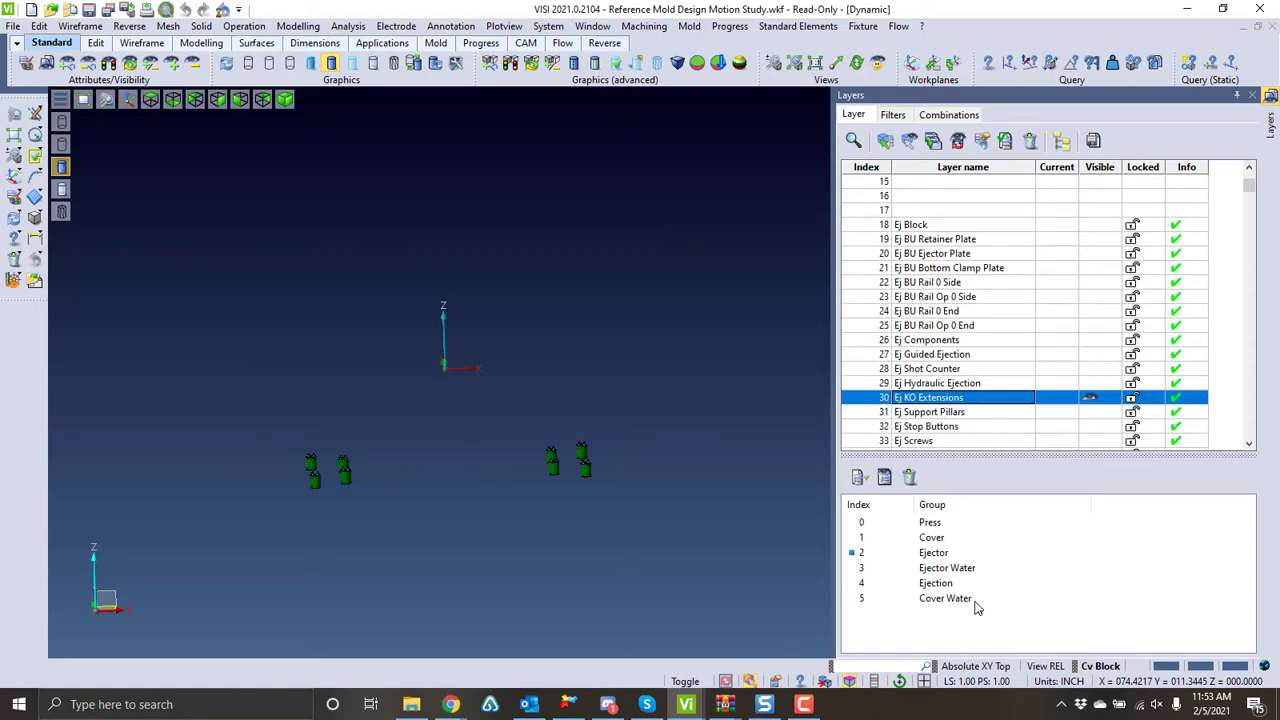
pyautogui.moveTo(977, 607); pyautogui.dragTo(949, 542)
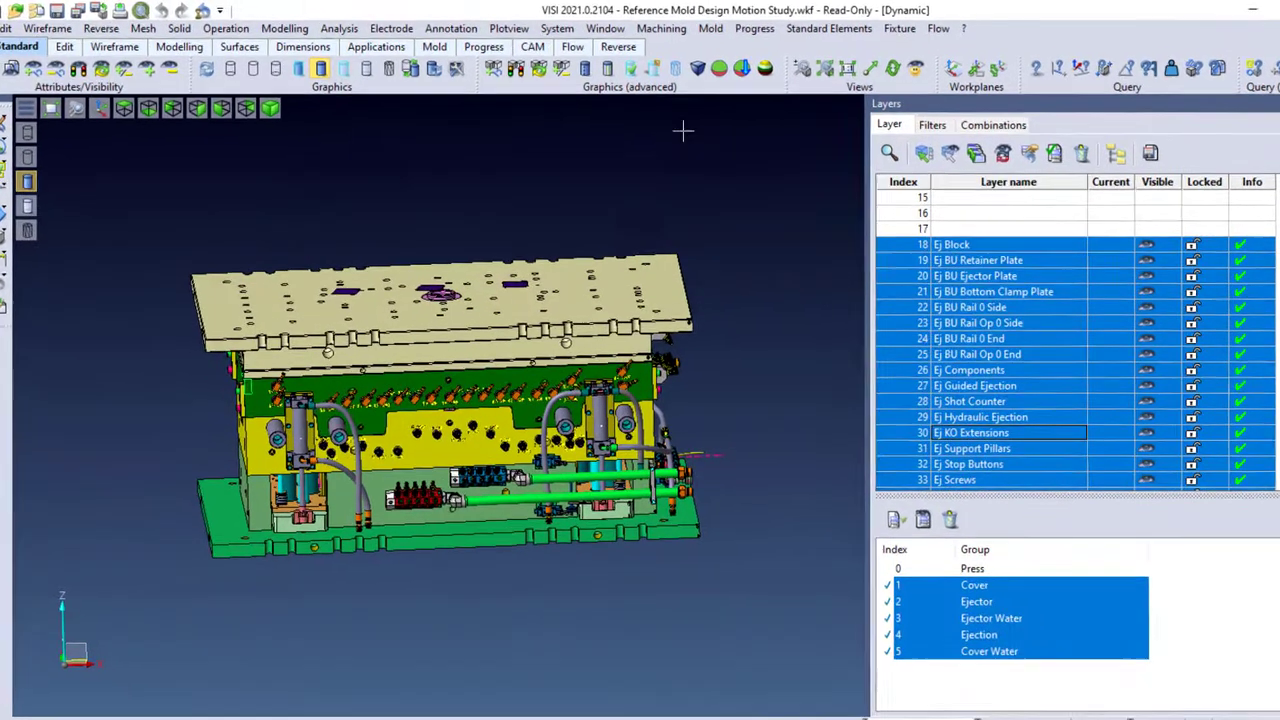
# - Open the Plotview Manager's view creation and choose the Absolute workplane's Top and Front orientations in turn
pyautogui.click(509, 28)
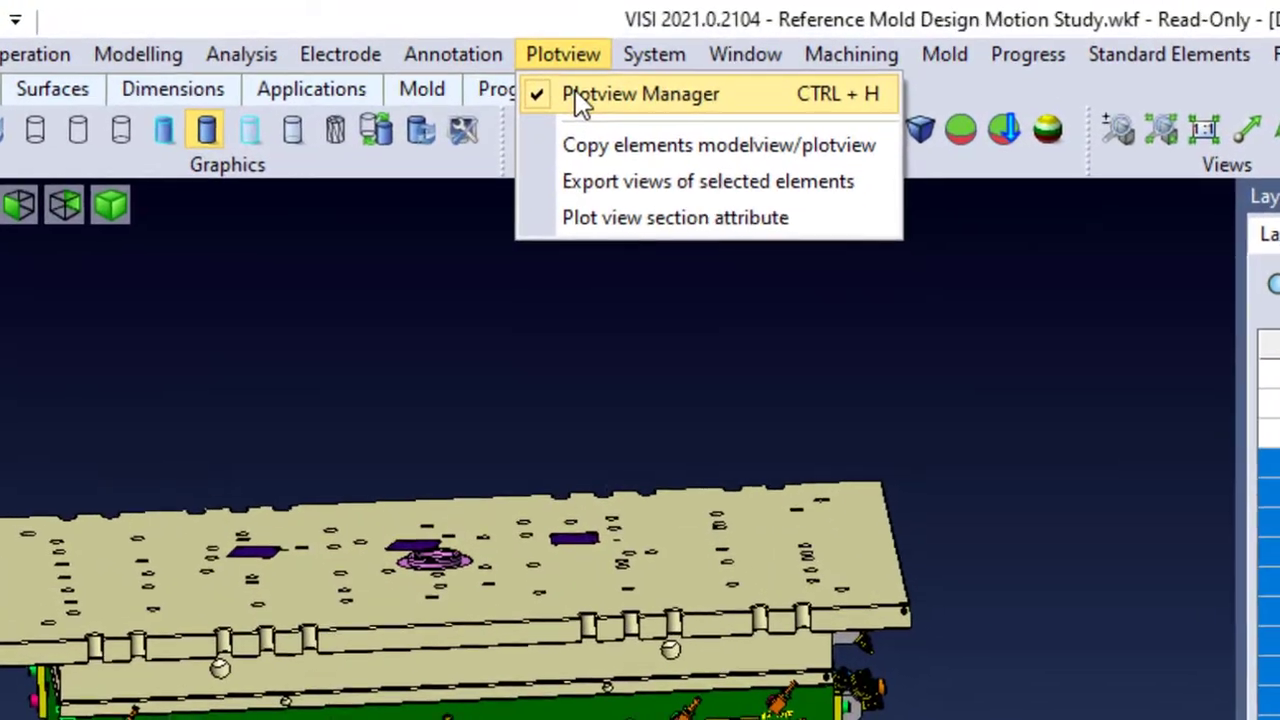
pyautogui.click(600, 94)
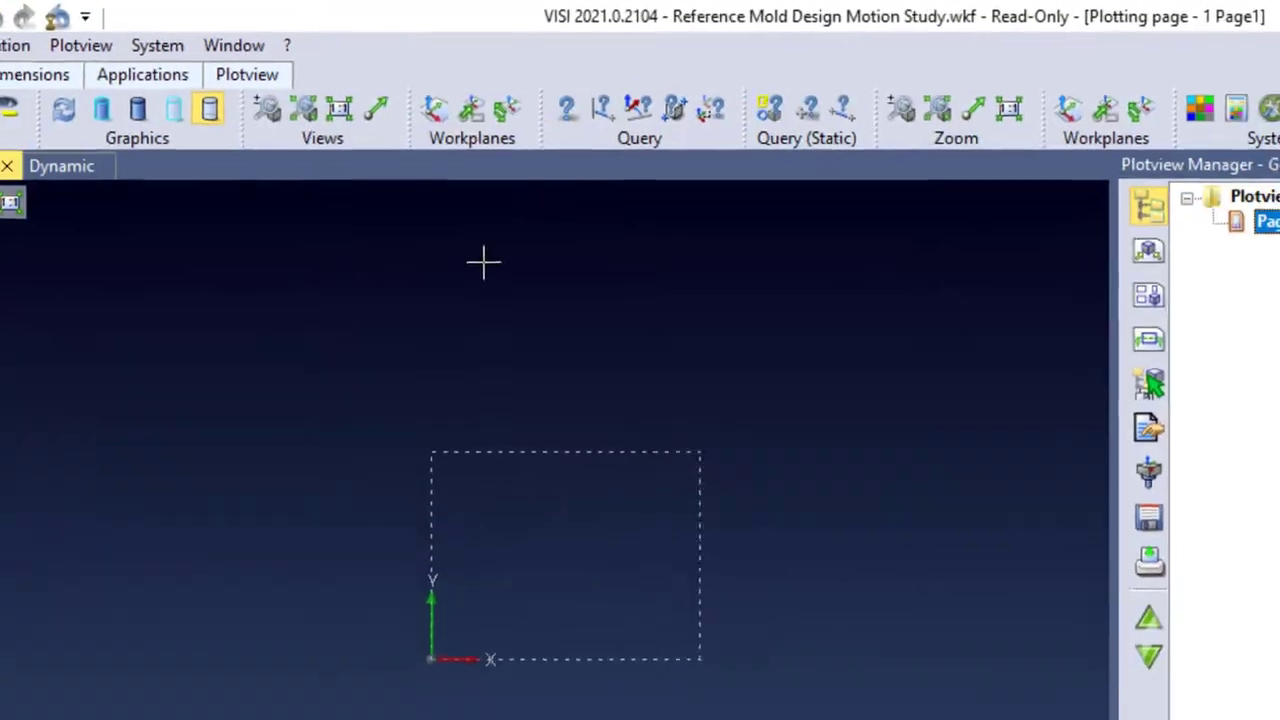
pyautogui.click(1148, 250)
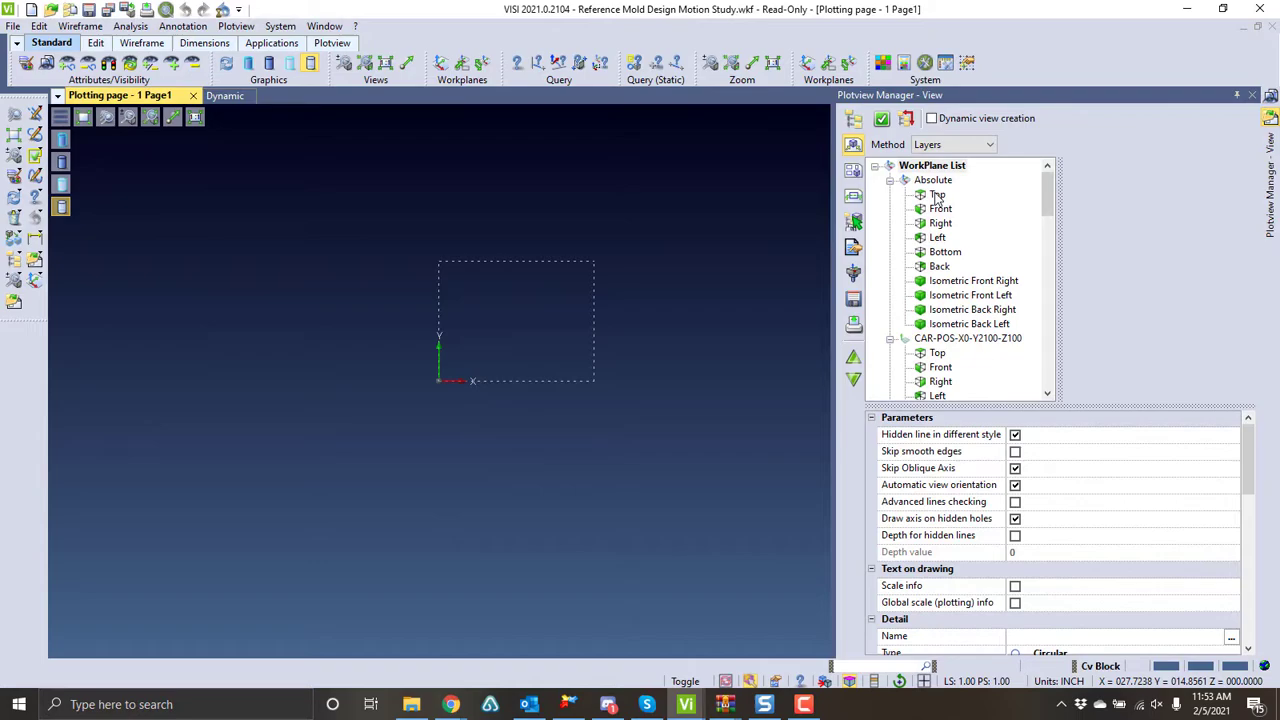
pyautogui.click(937, 195)
pyautogui.click(940, 209)
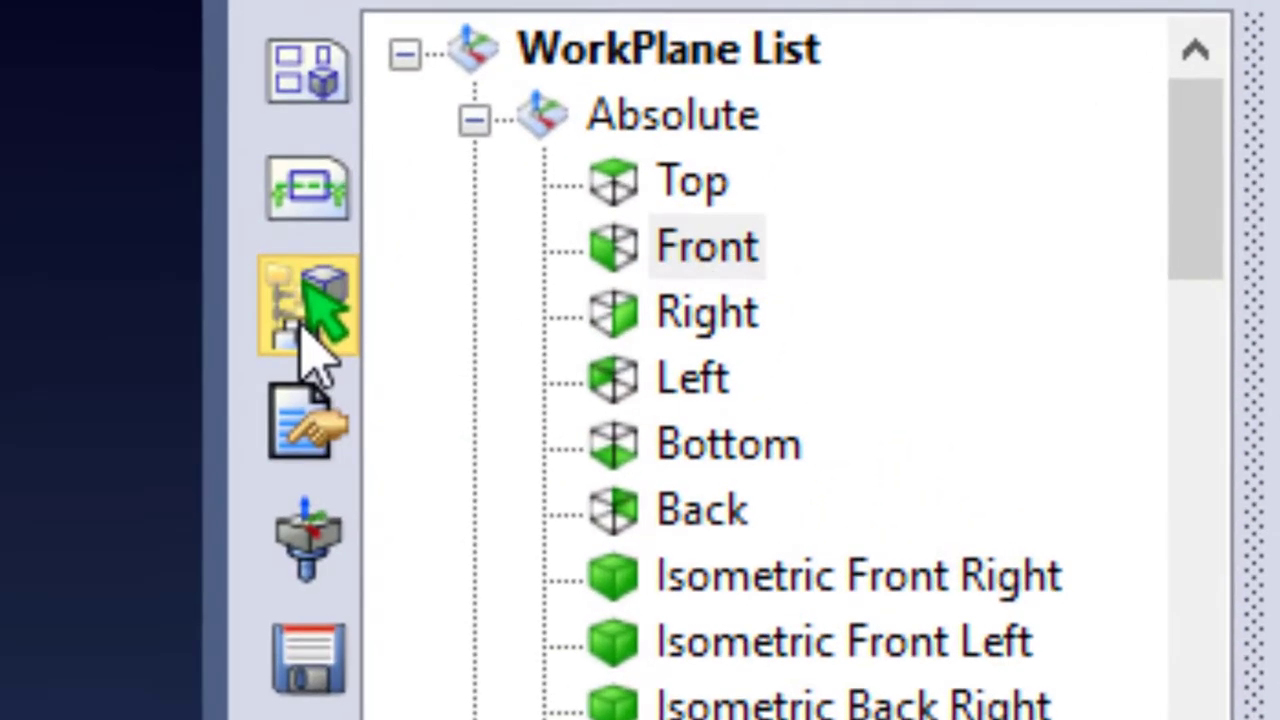
# - Select the Cover layer group as the view source and preview its front view
pyautogui.click(352, 350)
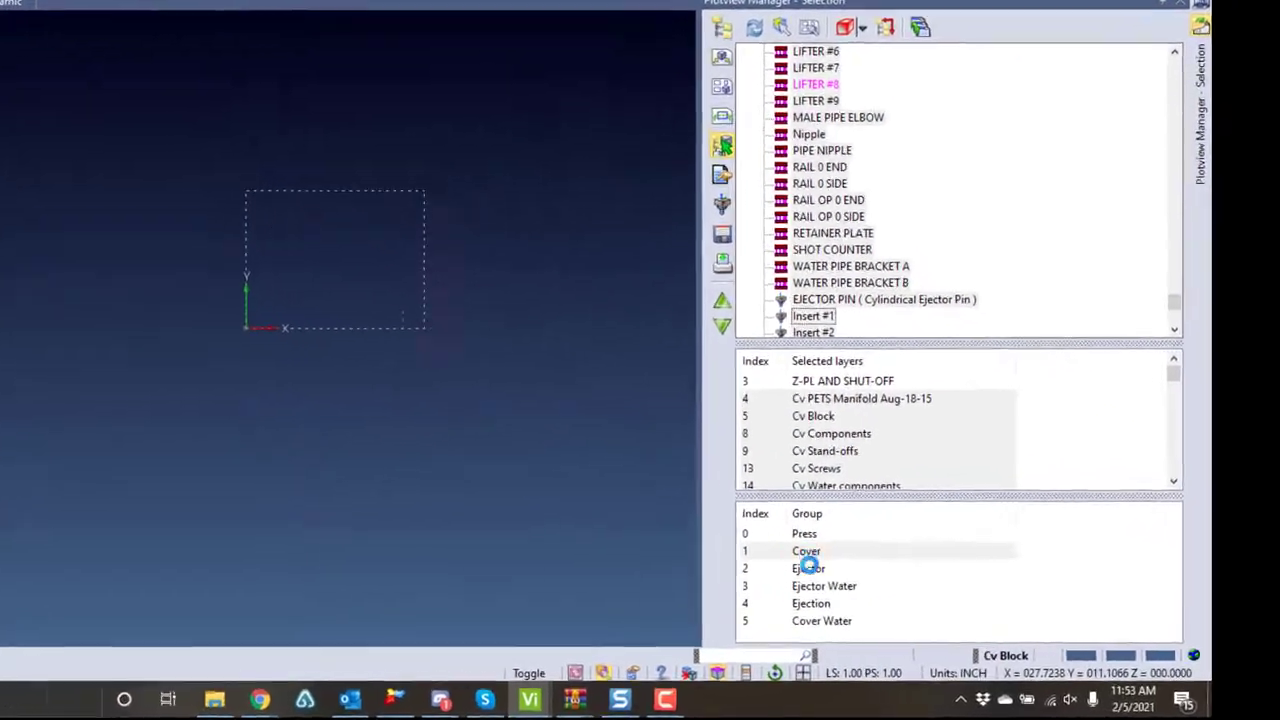
pyautogui.click(880, 564)
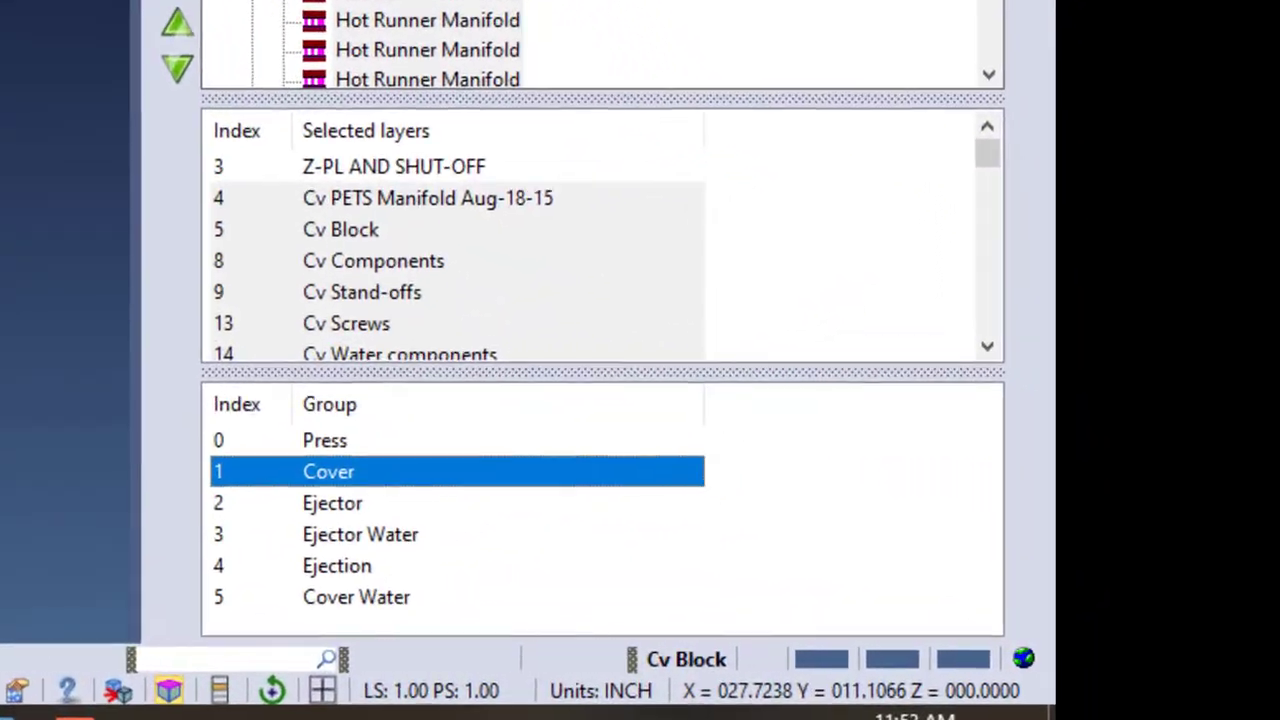
pyautogui.click(342, 35)
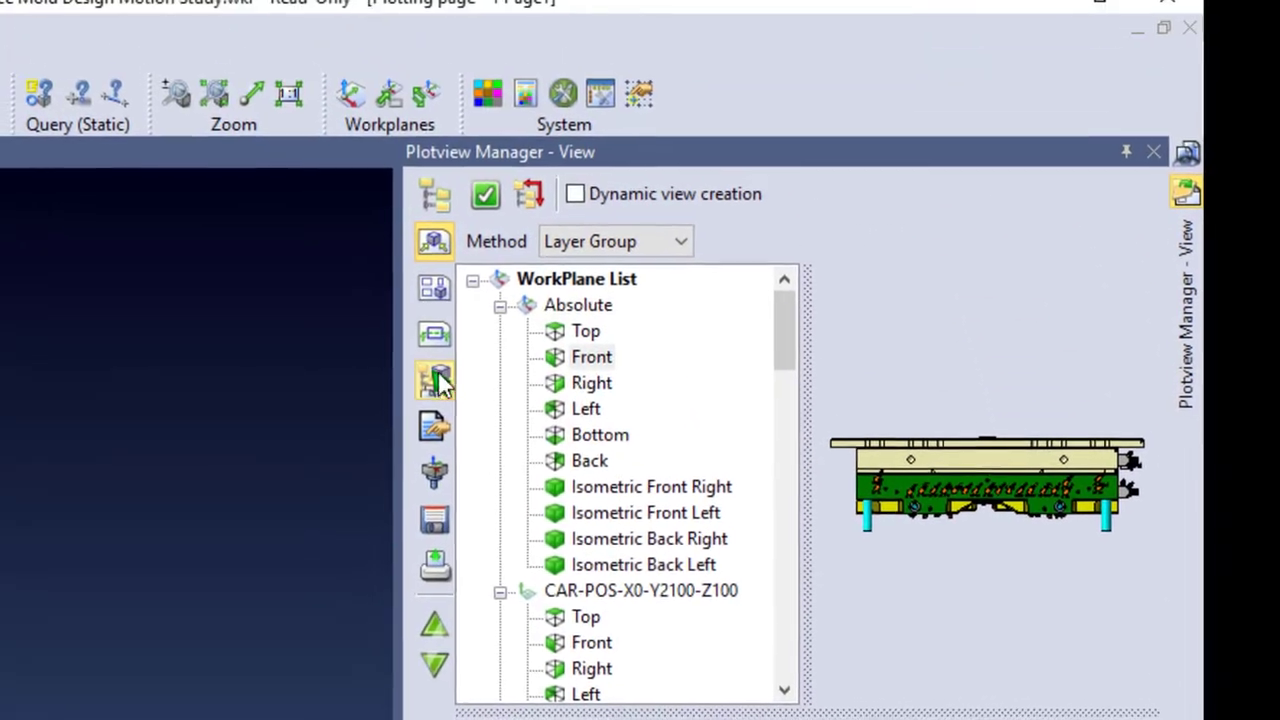
# - Select the Ejector layer group as the view source, preview its front view and recheck the group selection
pyautogui.click(475, 366)
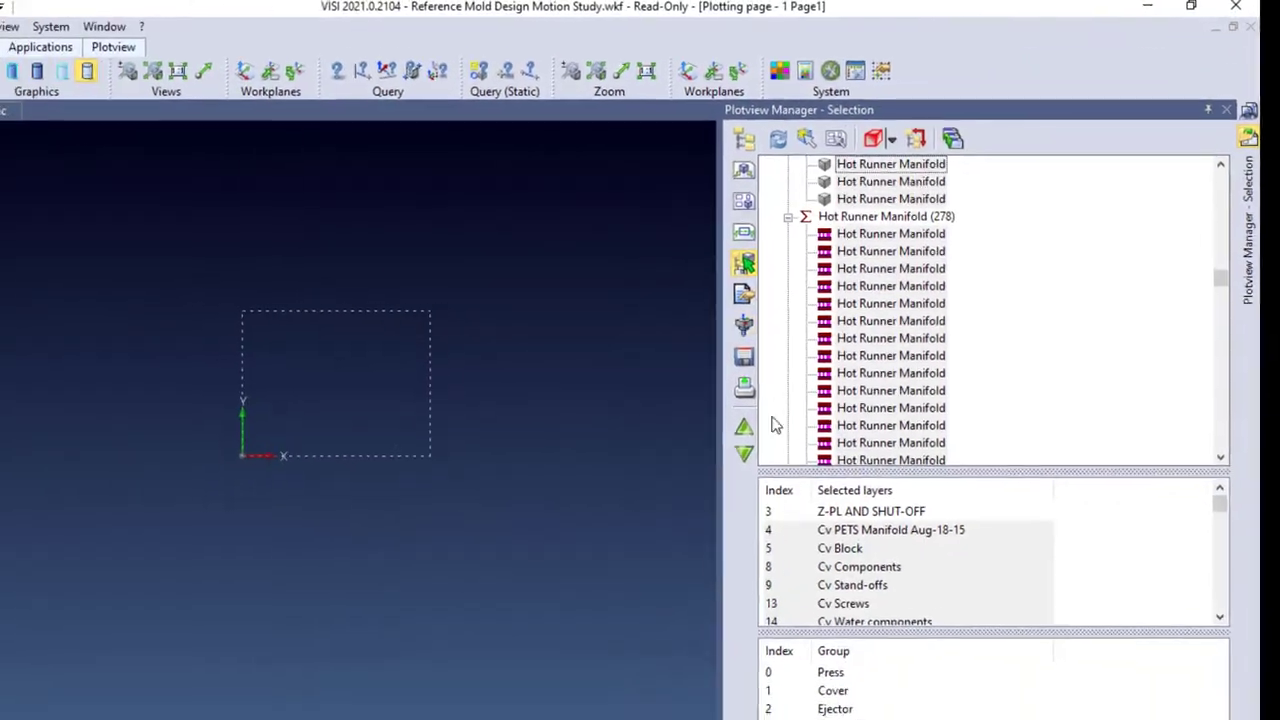
pyautogui.click(895, 637)
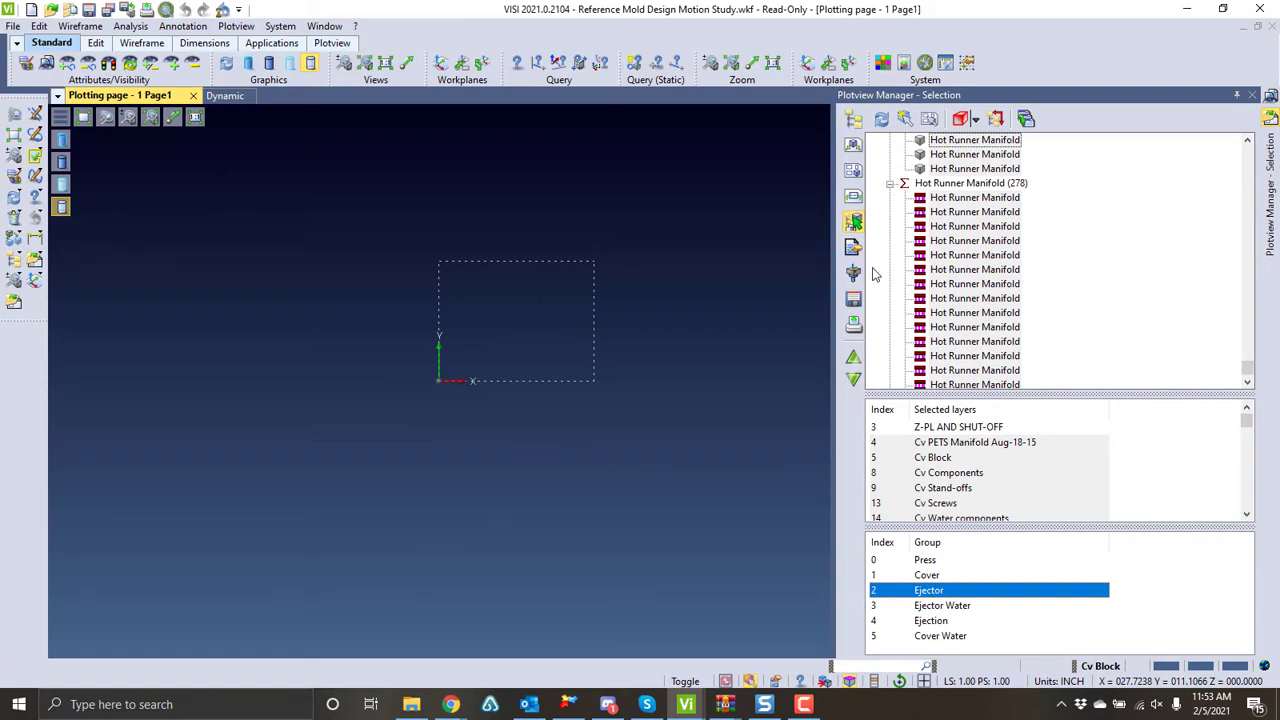
pyautogui.click(853, 146)
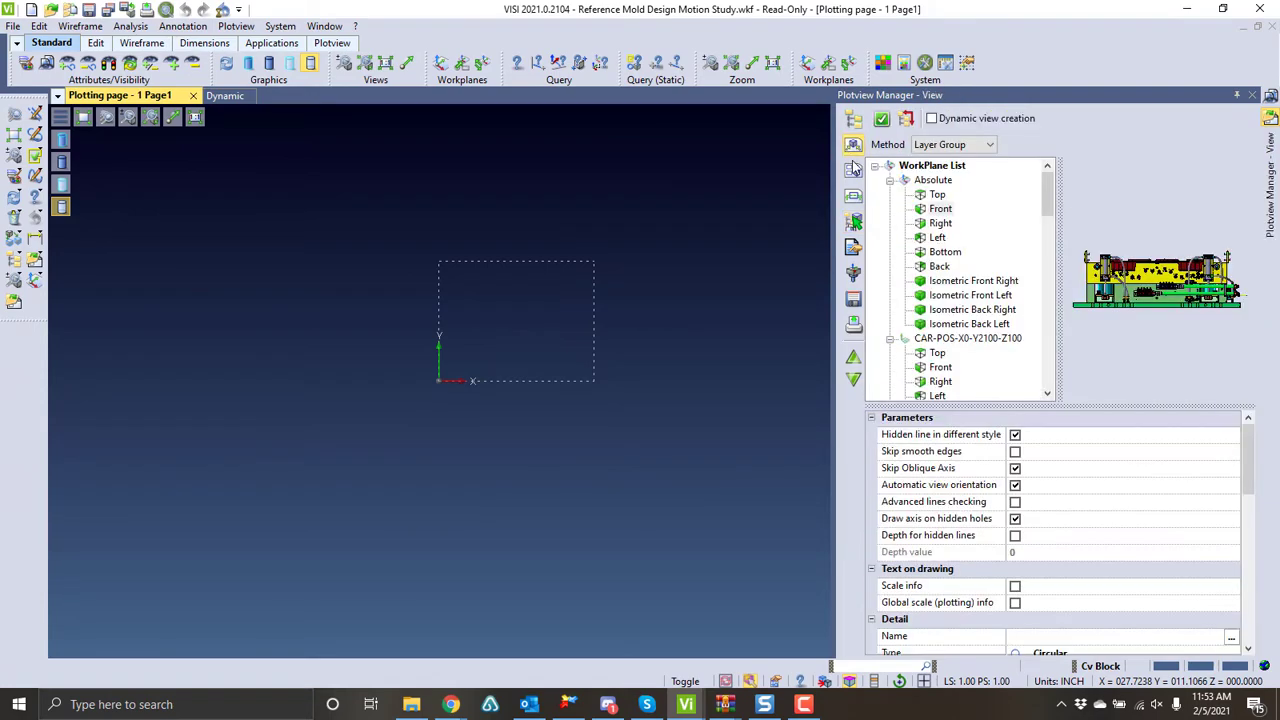
pyautogui.click(854, 224)
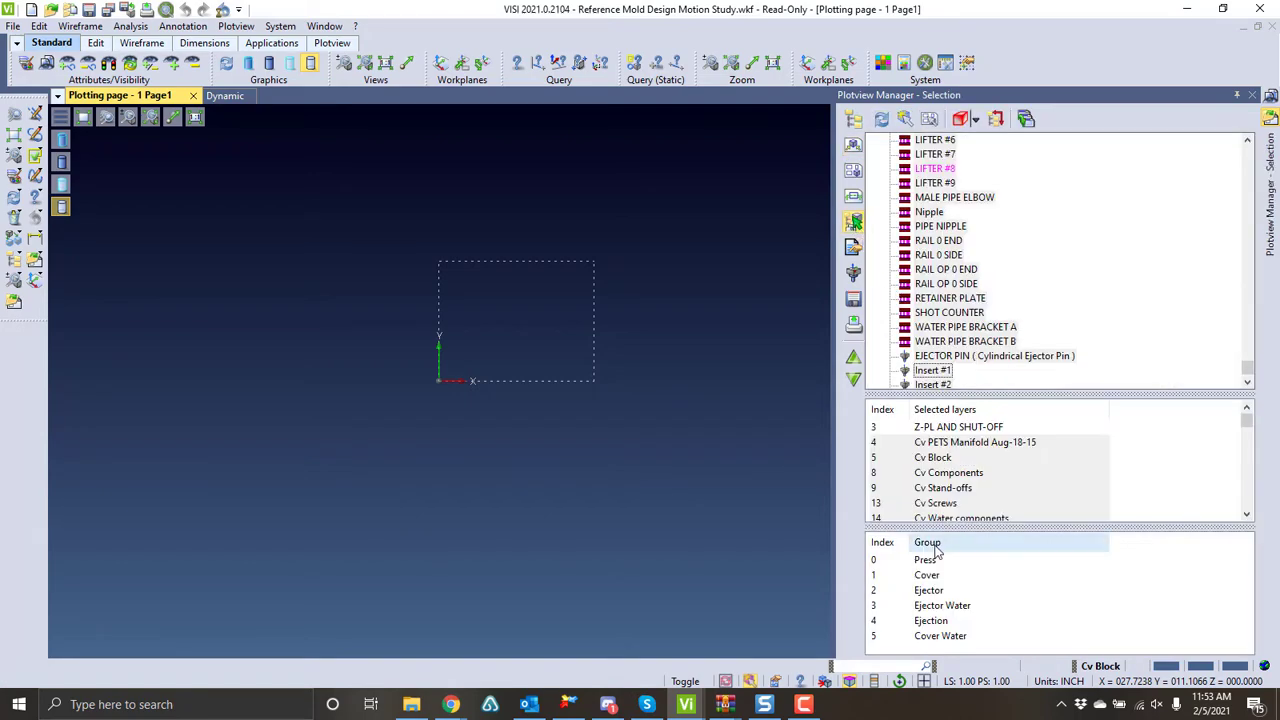
pyautogui.click(853, 146)
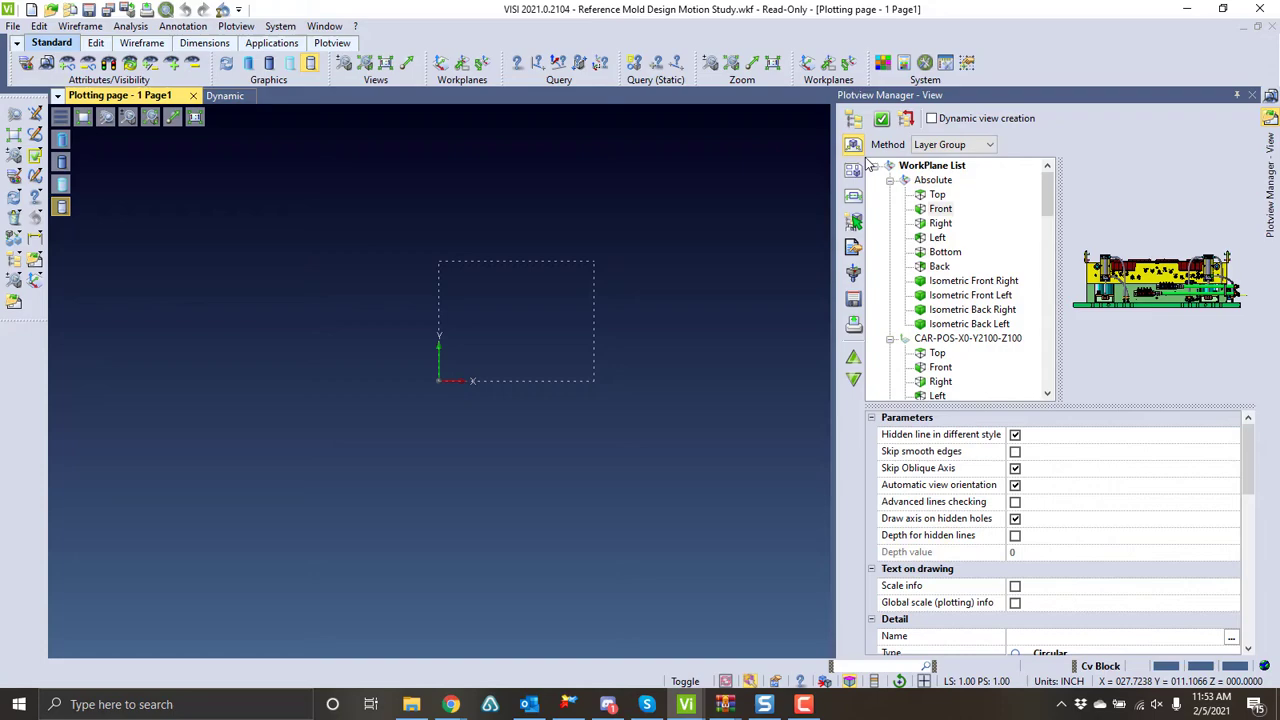
# - Create the Absolute Front view of the Ejector layer group on the plotting page
pyautogui.click(938, 212)
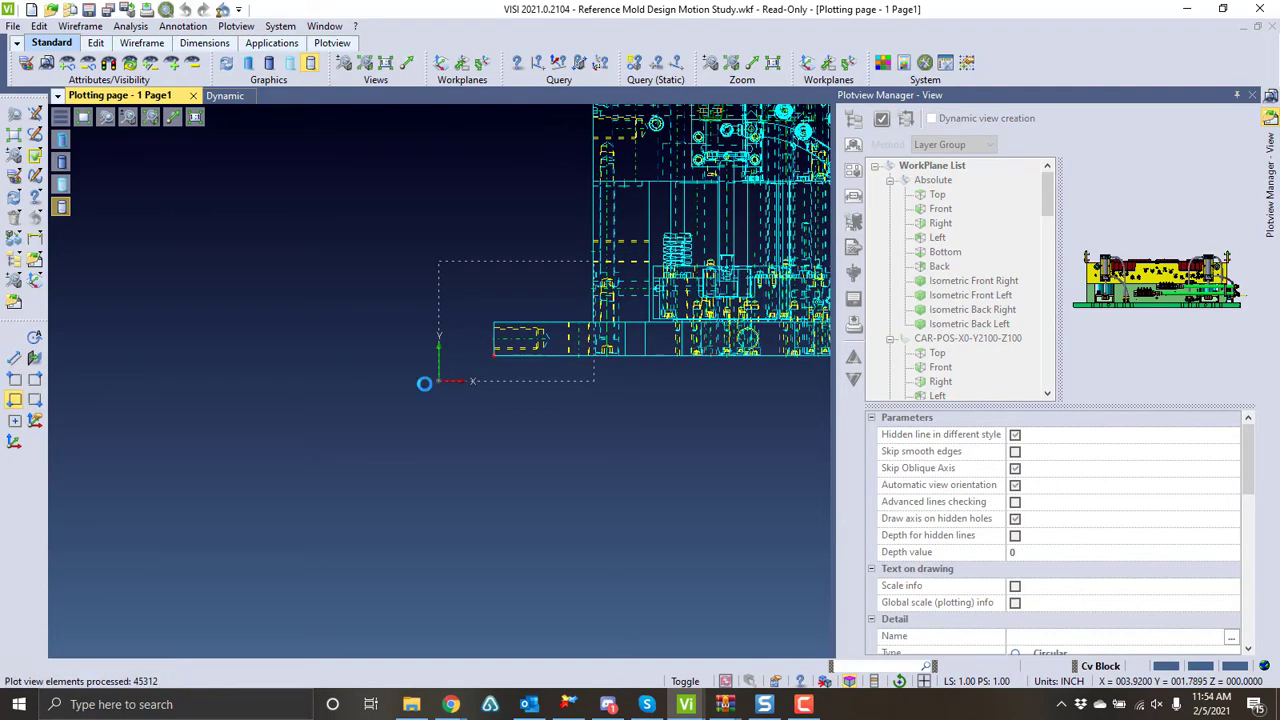
pyautogui.scroll(-8, 424, 382)
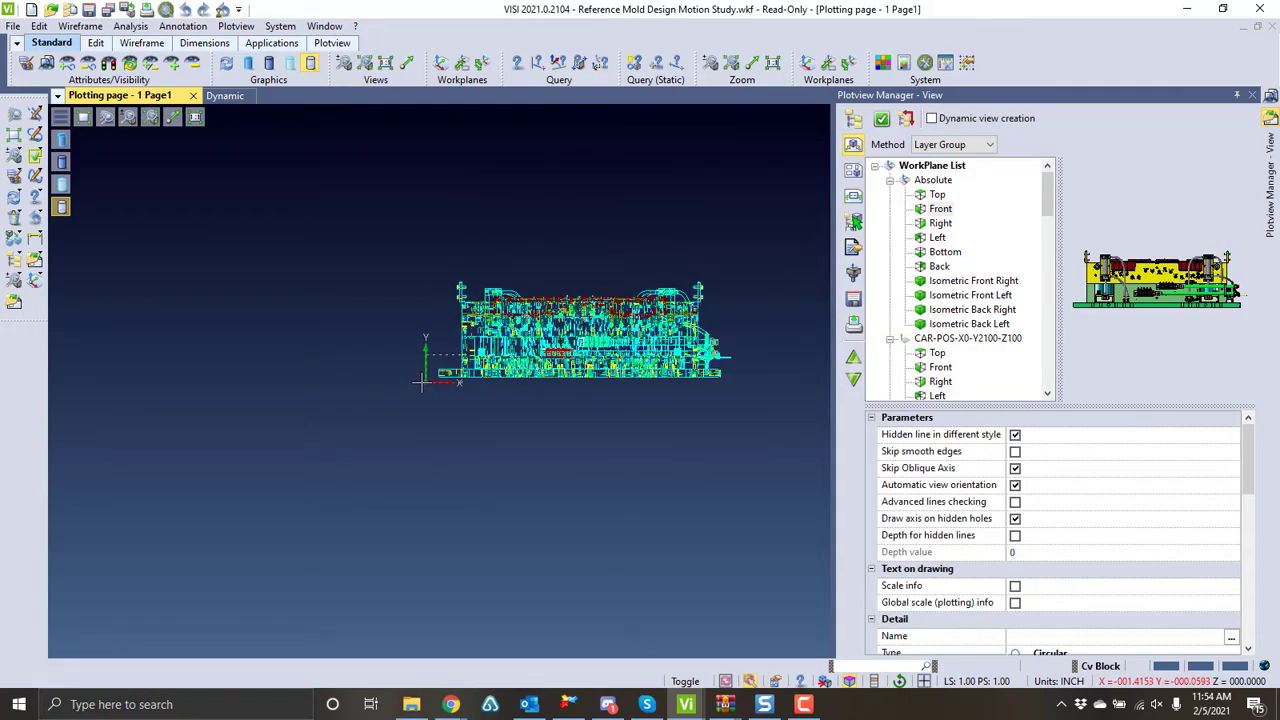
pyautogui.scroll(1, 658, 344)
pyautogui.scroll(3, 656, 338)
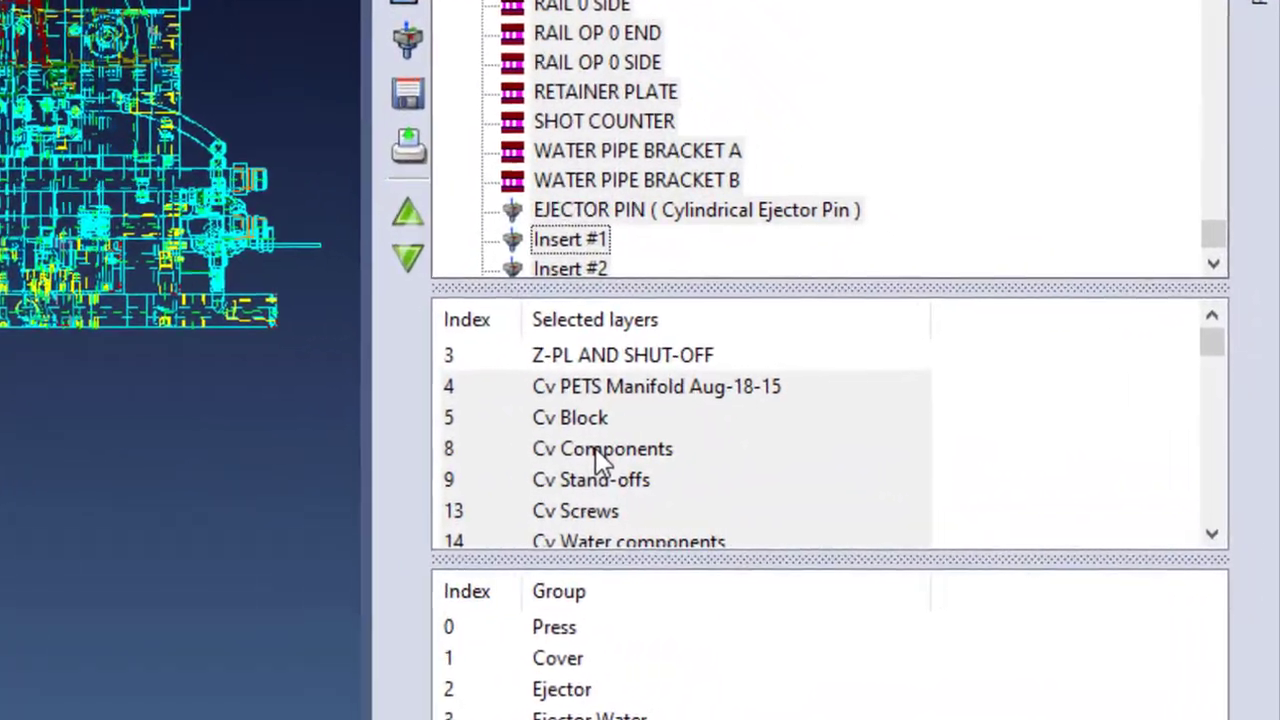
# - Select the layers from Cv Components through Ej BU Bottom Clamp Plate as the view source and preview them
pyautogui.click(597, 449)
pyautogui.scroll(-4, 588, 494)
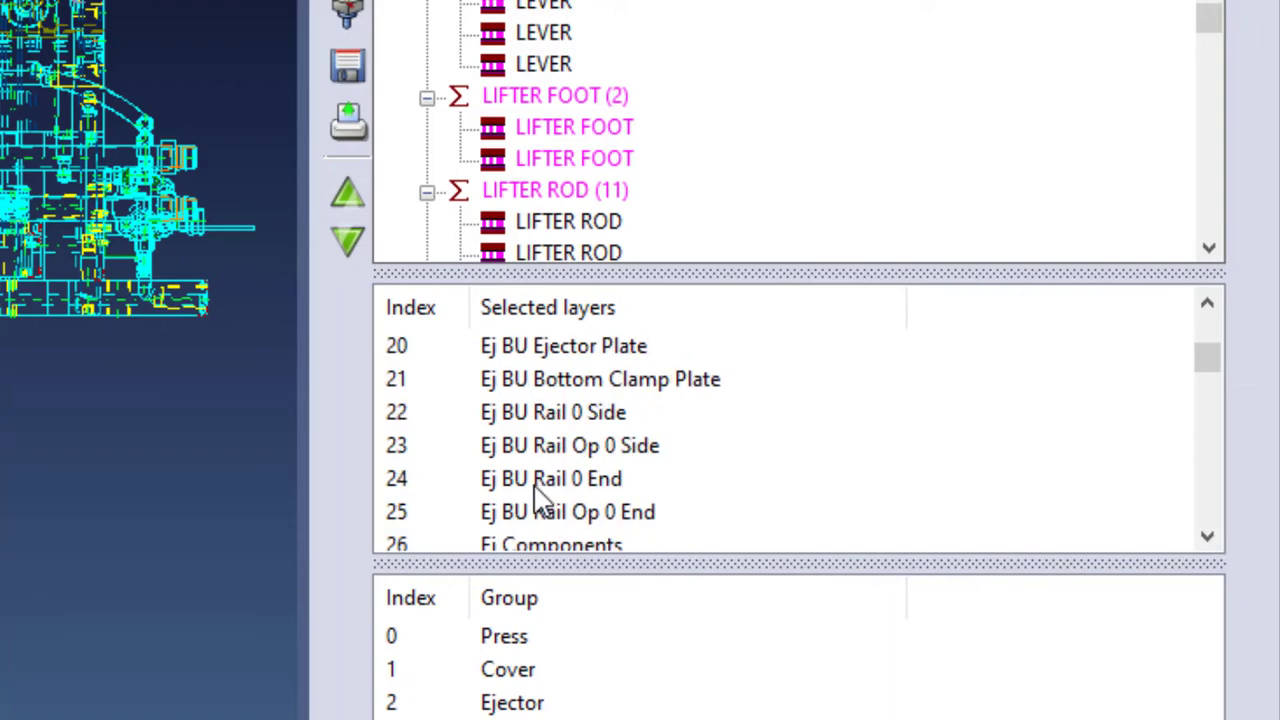
pyautogui.keyDown('shift'); pyautogui.click(540, 384); pyautogui.keyUp('shift')
pyautogui.scroll(2, 542, 390)
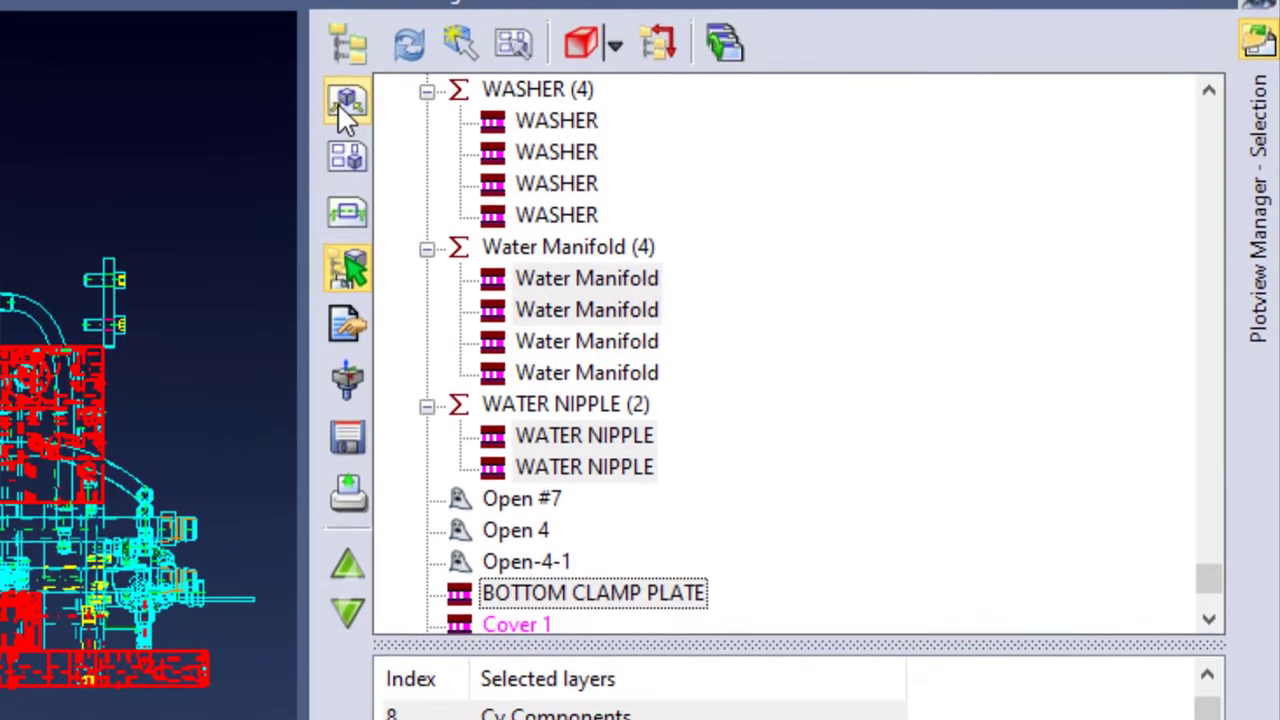
pyautogui.click(346, 106)
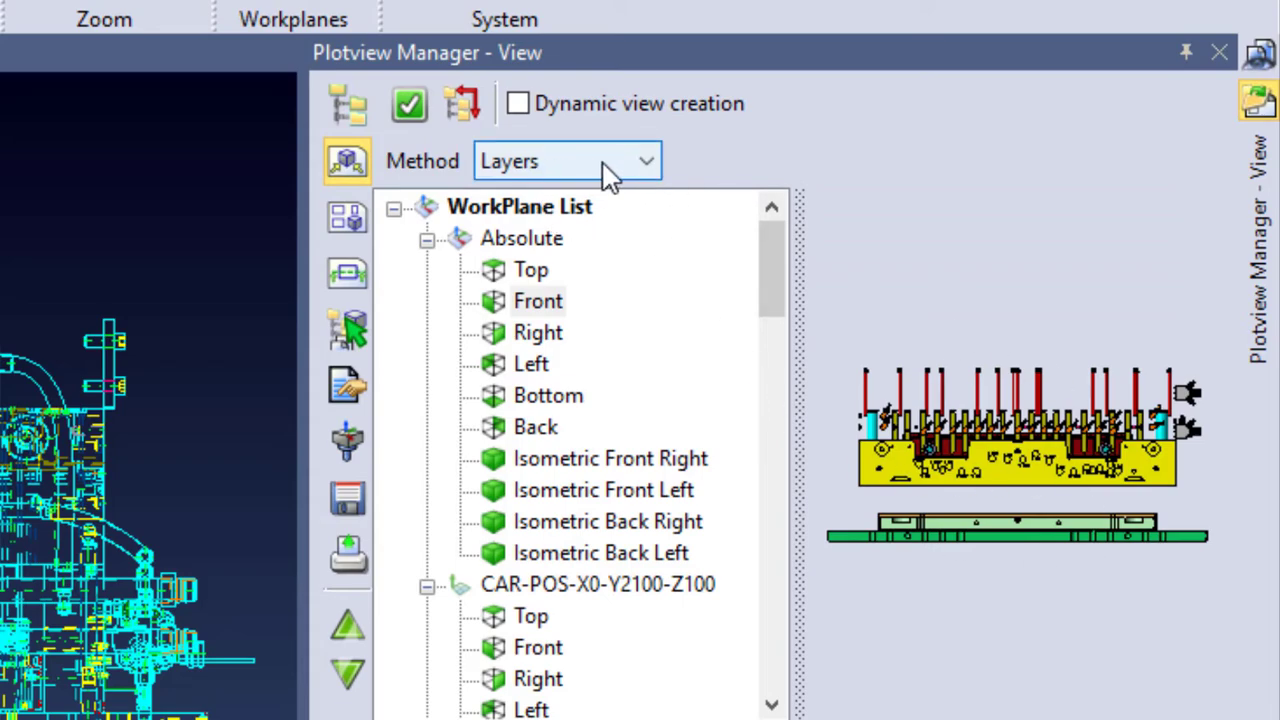
# - Review the view creation methods, keep Layers, and place the Absolute Front view of the selected layers beside the ejector view
pyautogui.click(647, 163)
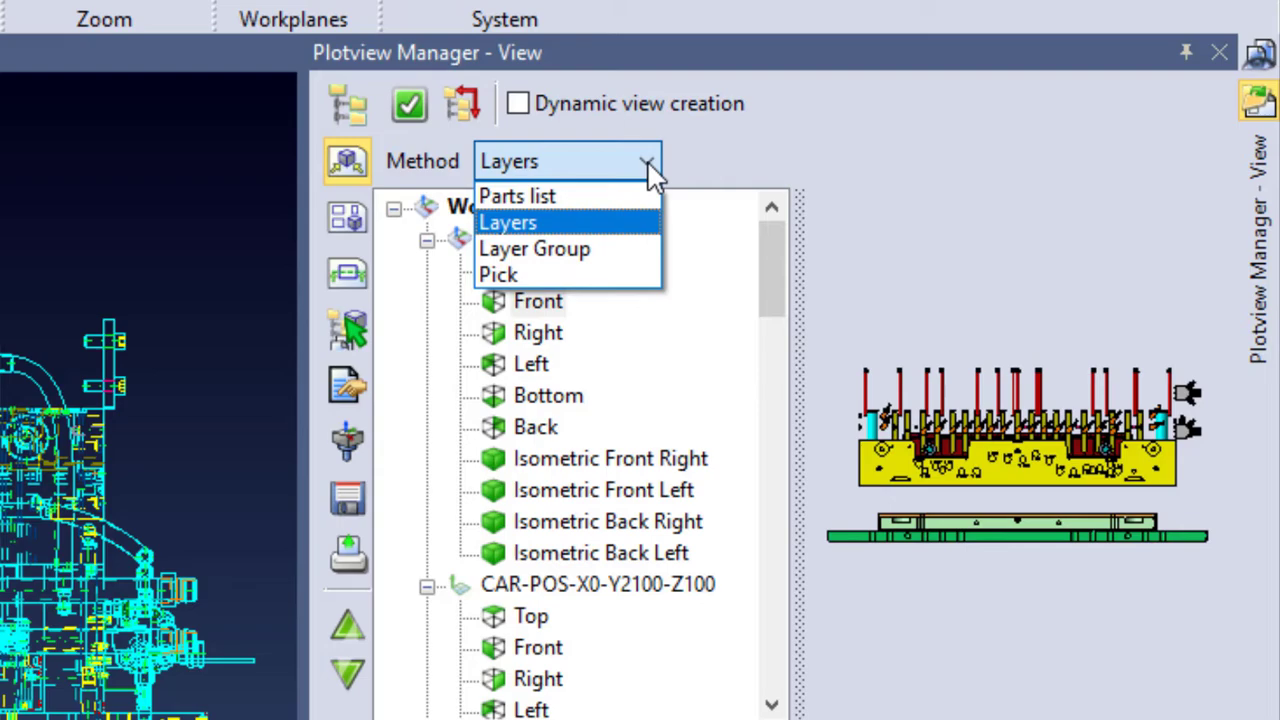
pyautogui.click(647, 163)
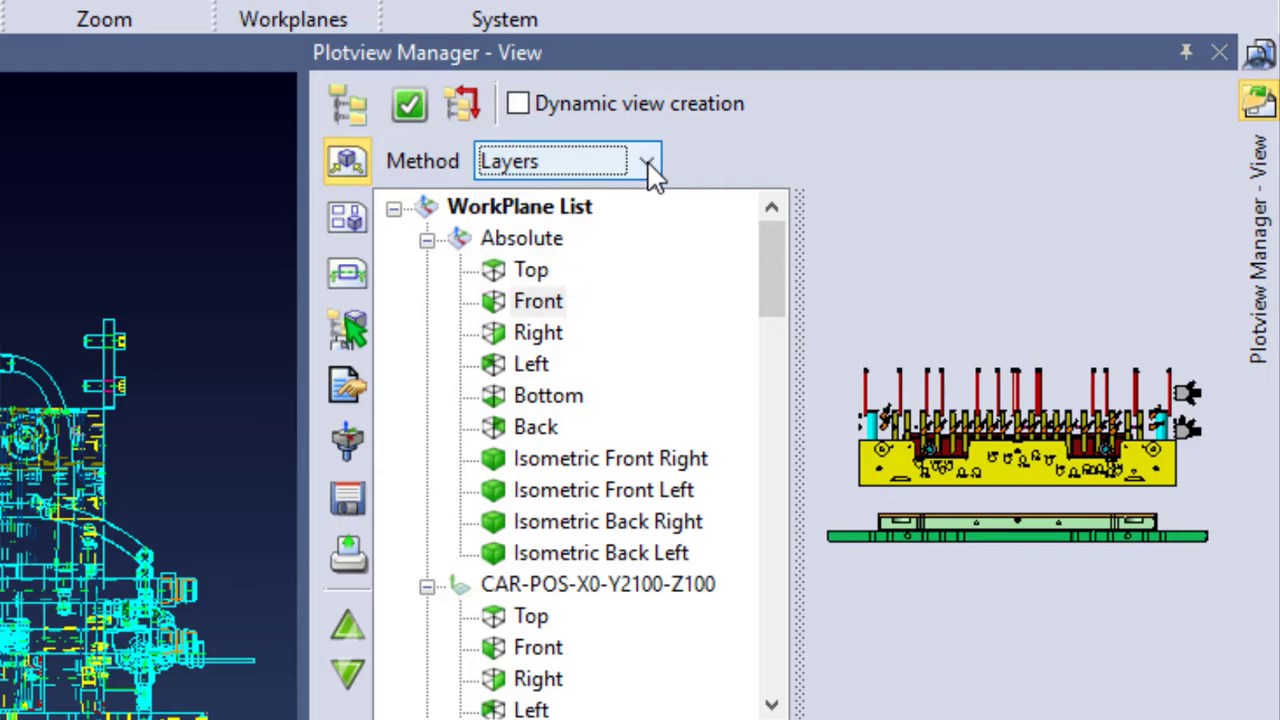
pyautogui.click(530, 303)
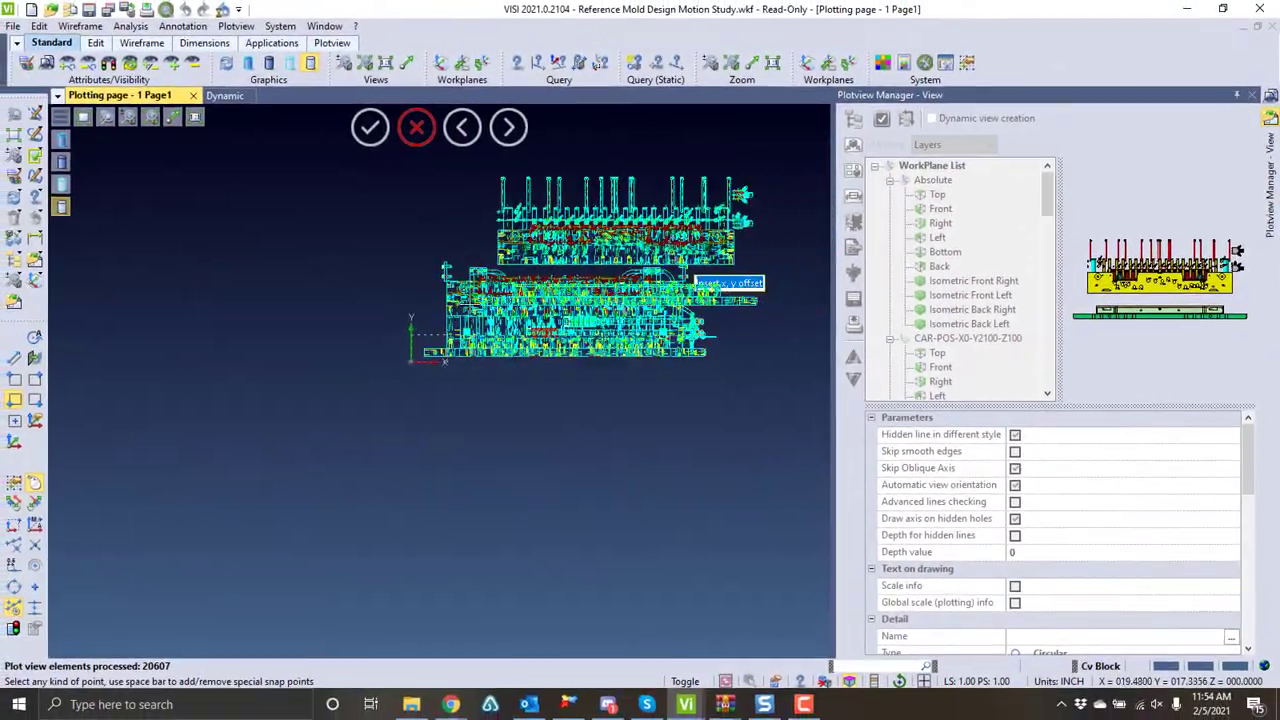
pyautogui.click(665, 338)
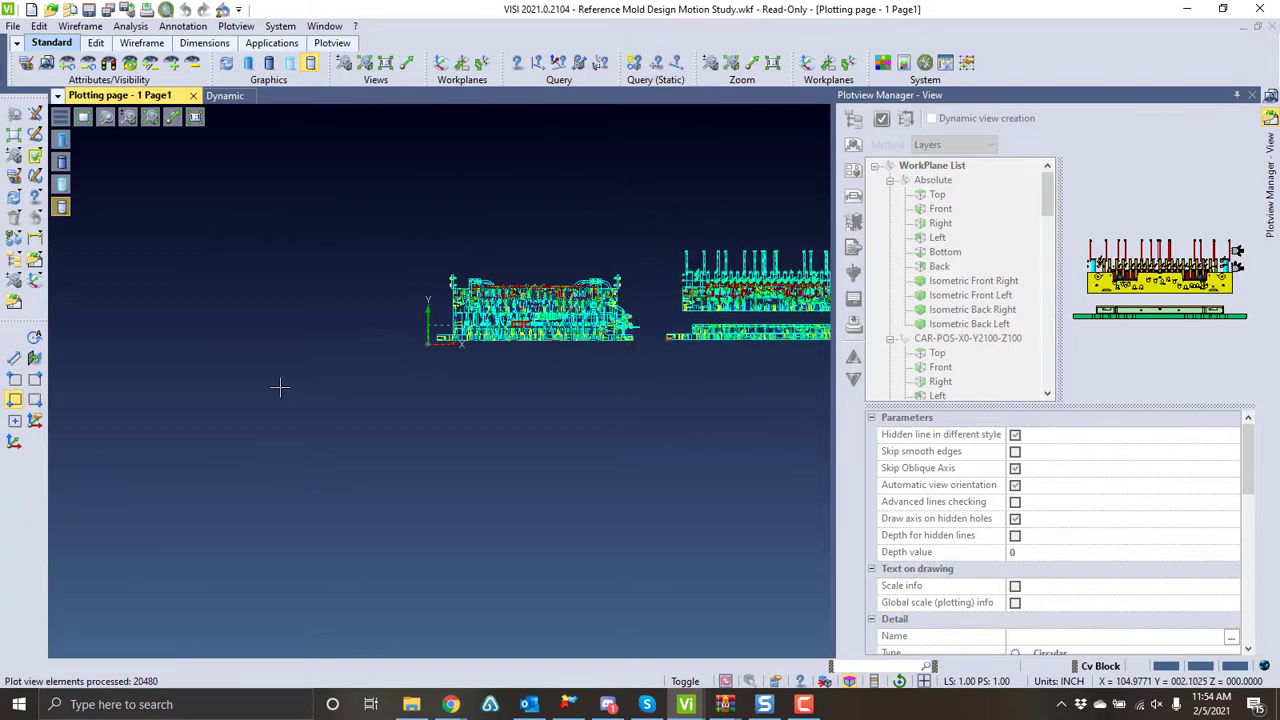
pyautogui.scroll(-2, 280, 386)
pyautogui.scroll(3, 668, 345)
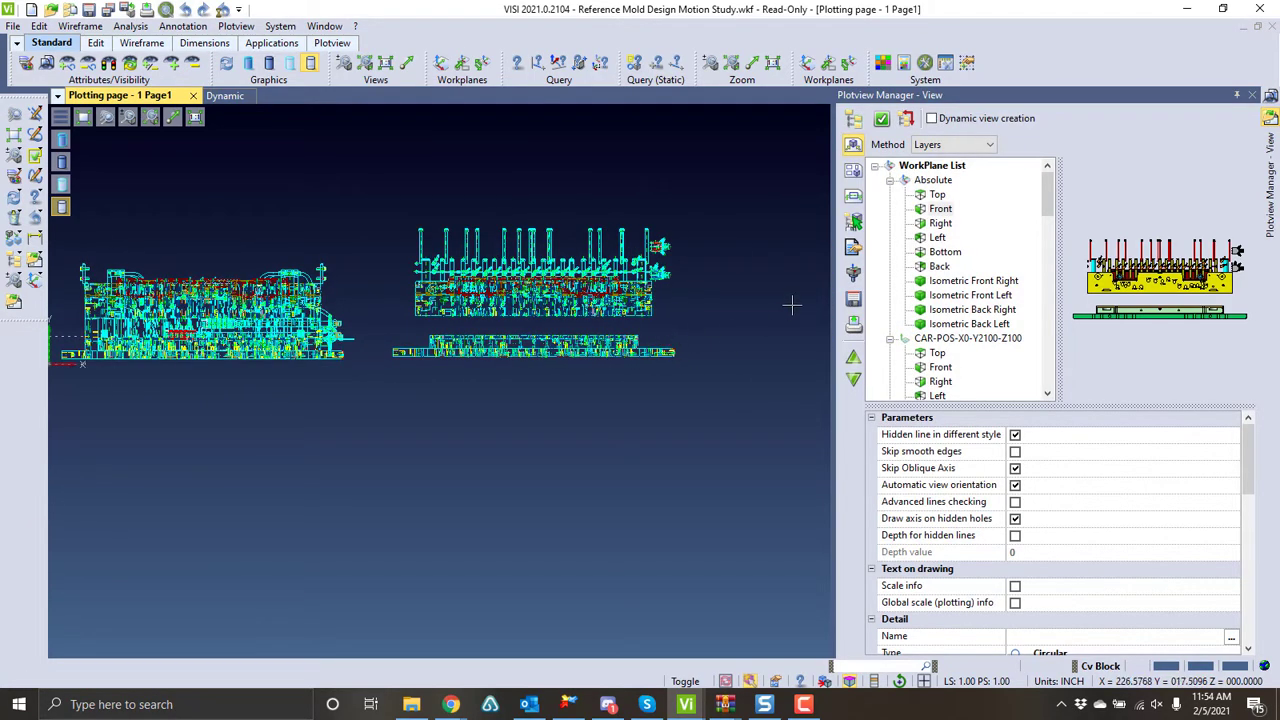
# - Select the parts from HYDRAULIC COUPLER through LIFTER #10 in the parts list as the view source
pyautogui.click(855, 224)
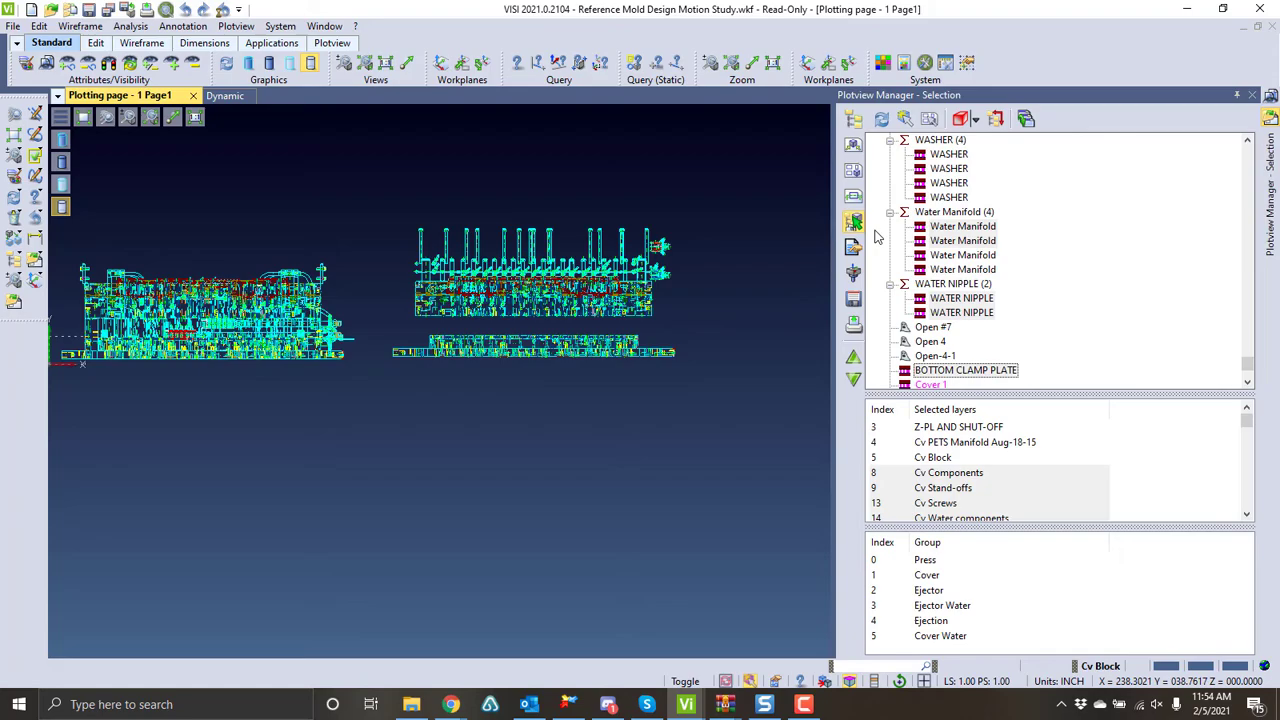
pyautogui.scroll(-4, 1025, 286)
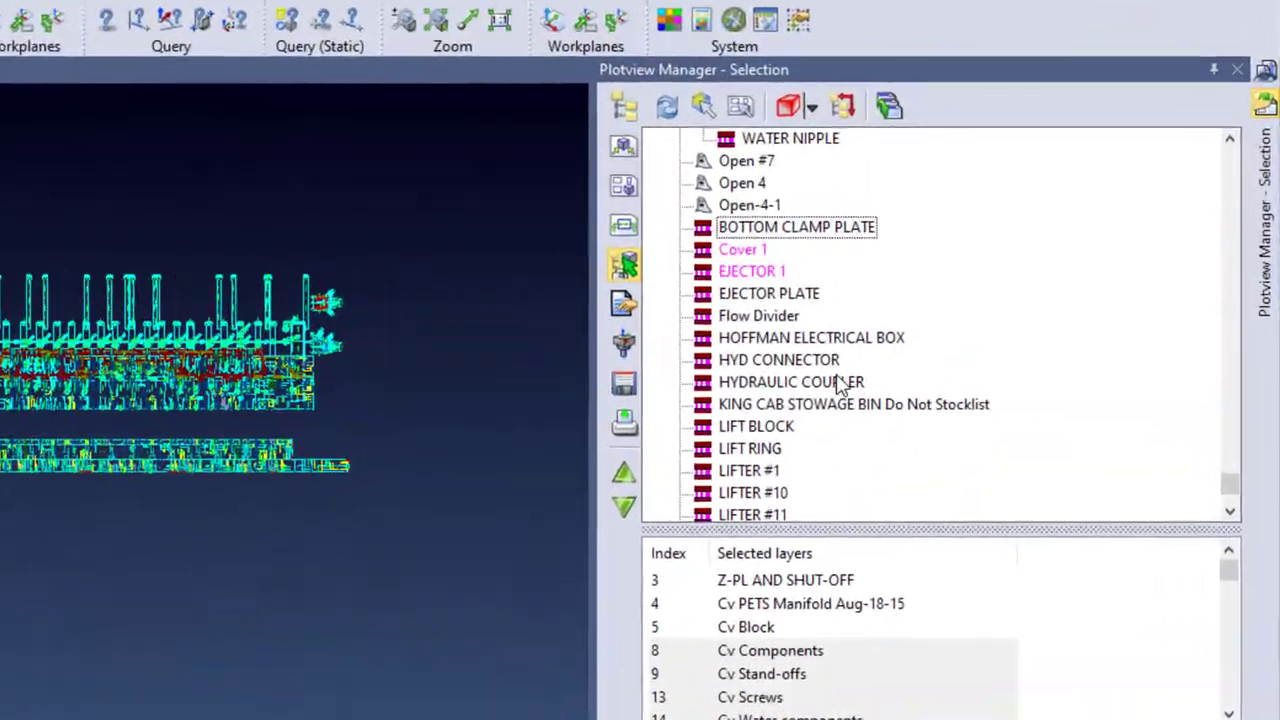
pyautogui.keyDown('ctrl'); pyautogui.click(975, 298); pyautogui.keyUp('ctrl')
pyautogui.keyDown('ctrl'); pyautogui.click(950, 313); pyautogui.keyUp('ctrl')
pyautogui.moveTo(620, 501); pyautogui.dragTo(609, 567)
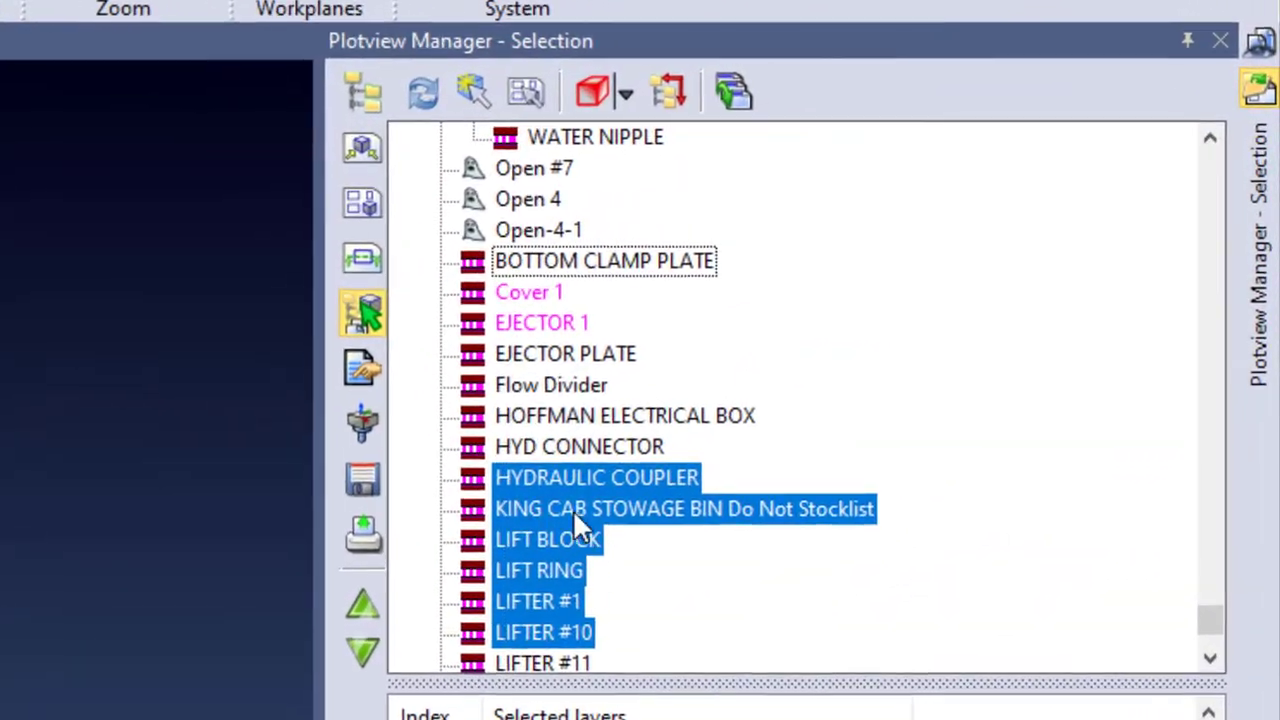
# - Create the Absolute Front view of the selected parts list items and place it below the existing views
pyautogui.click(365, 148)
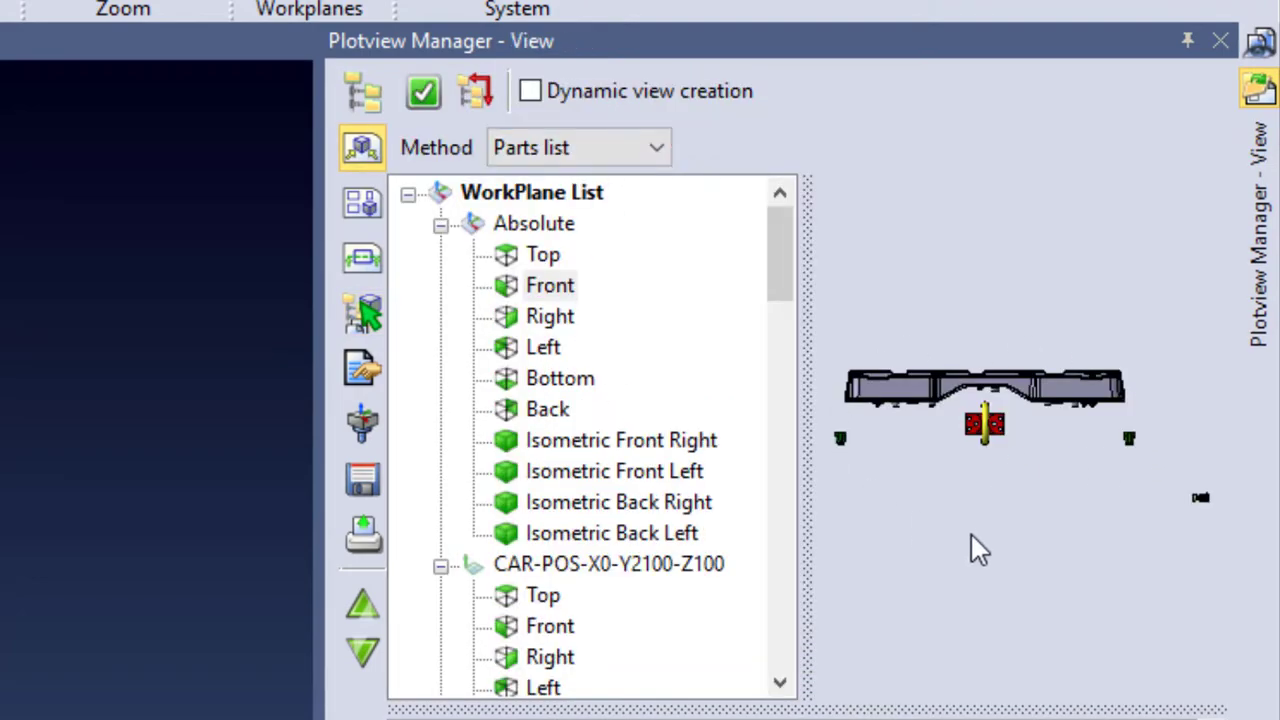
pyautogui.click(550, 286)
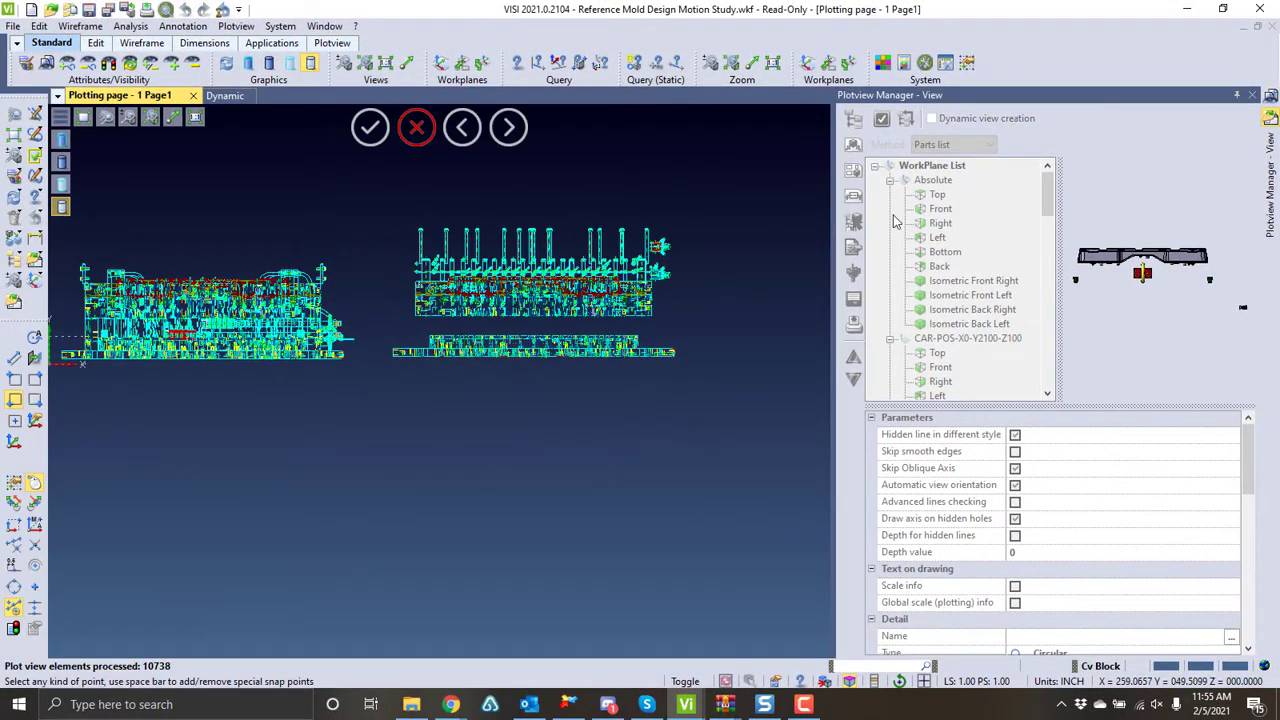
pyautogui.click(413, 480)
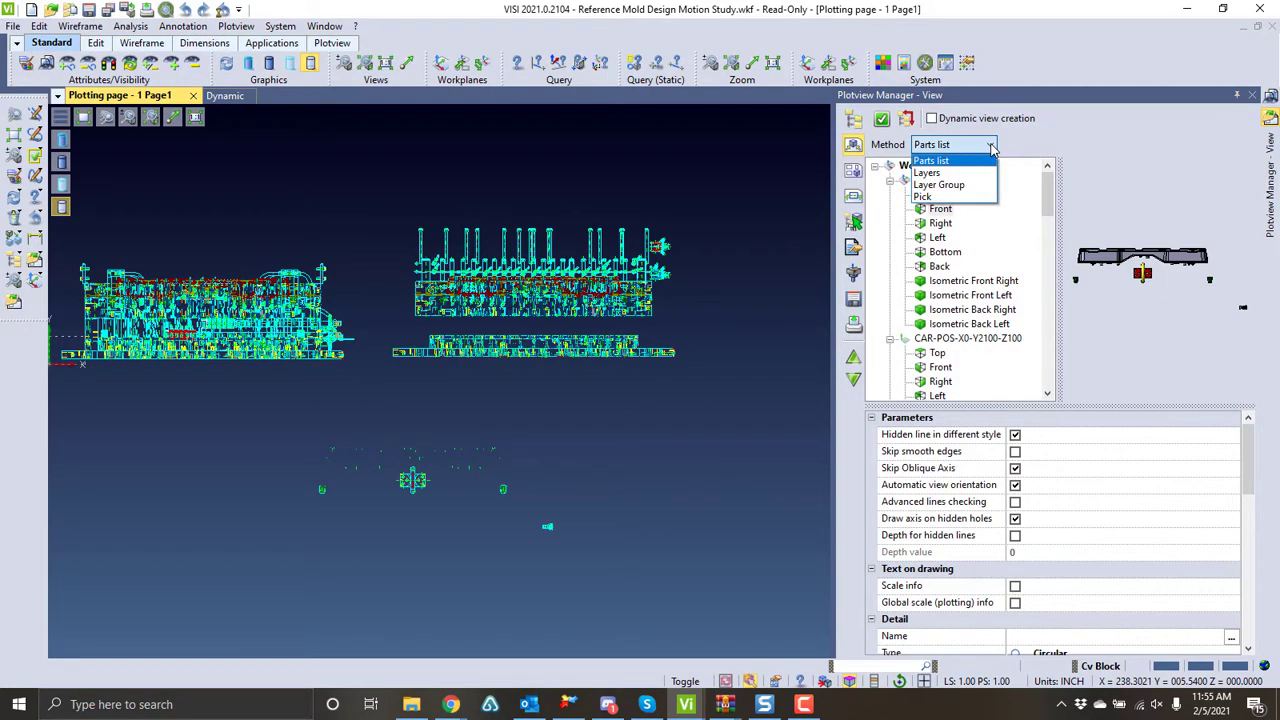
# - Pick the top plate, the green bottom clamp plate and the yellow ejector block directly in the 3D model as the view source
pyautogui.click(992, 147)
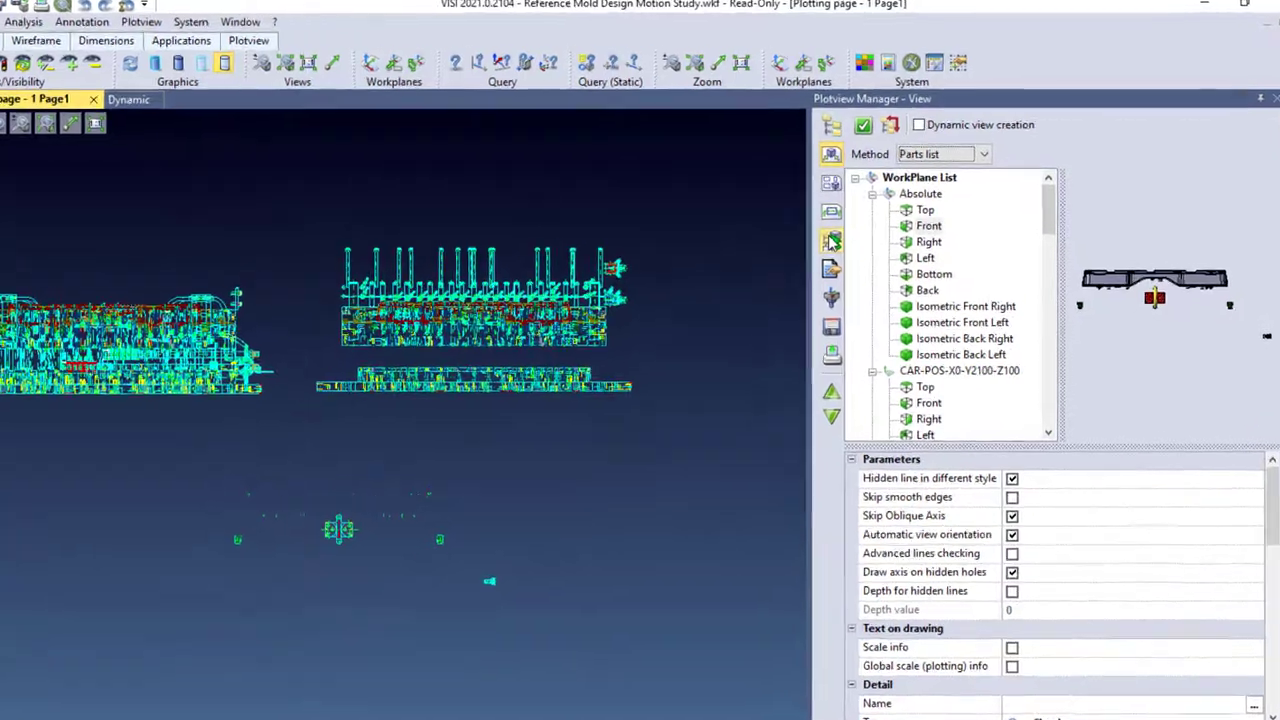
pyautogui.click(853, 220)
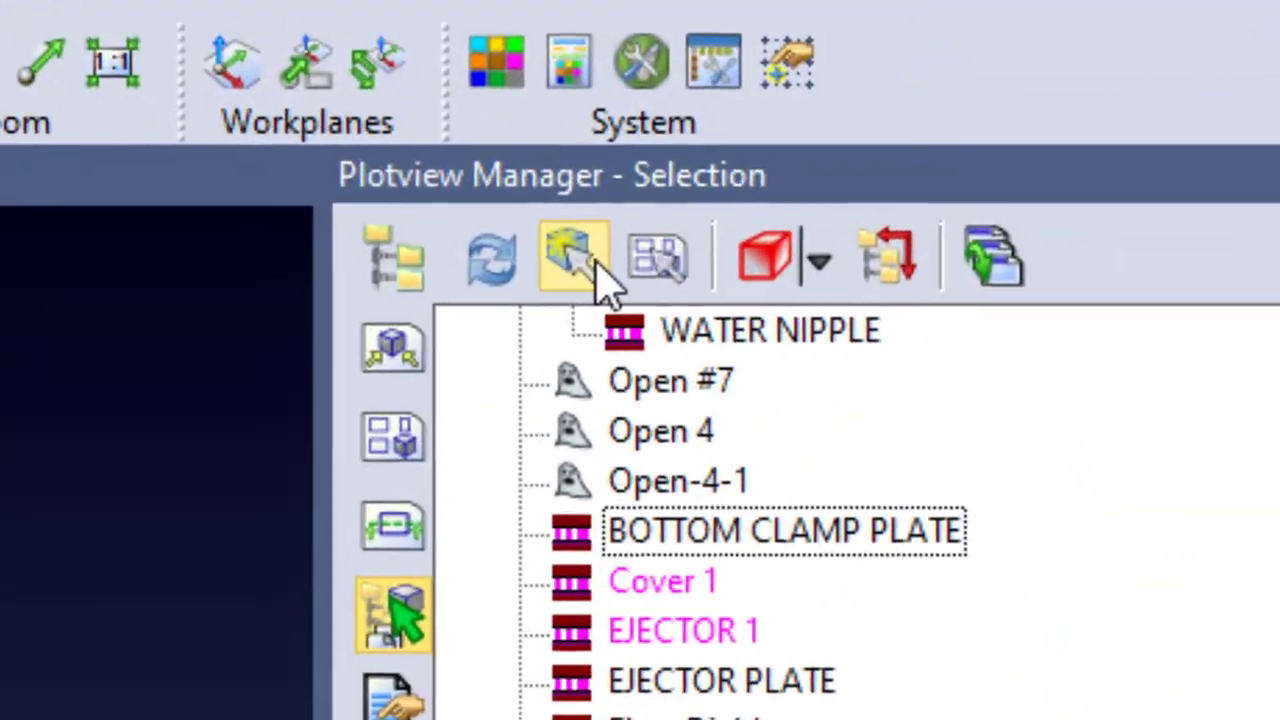
pyautogui.click(598, 272)
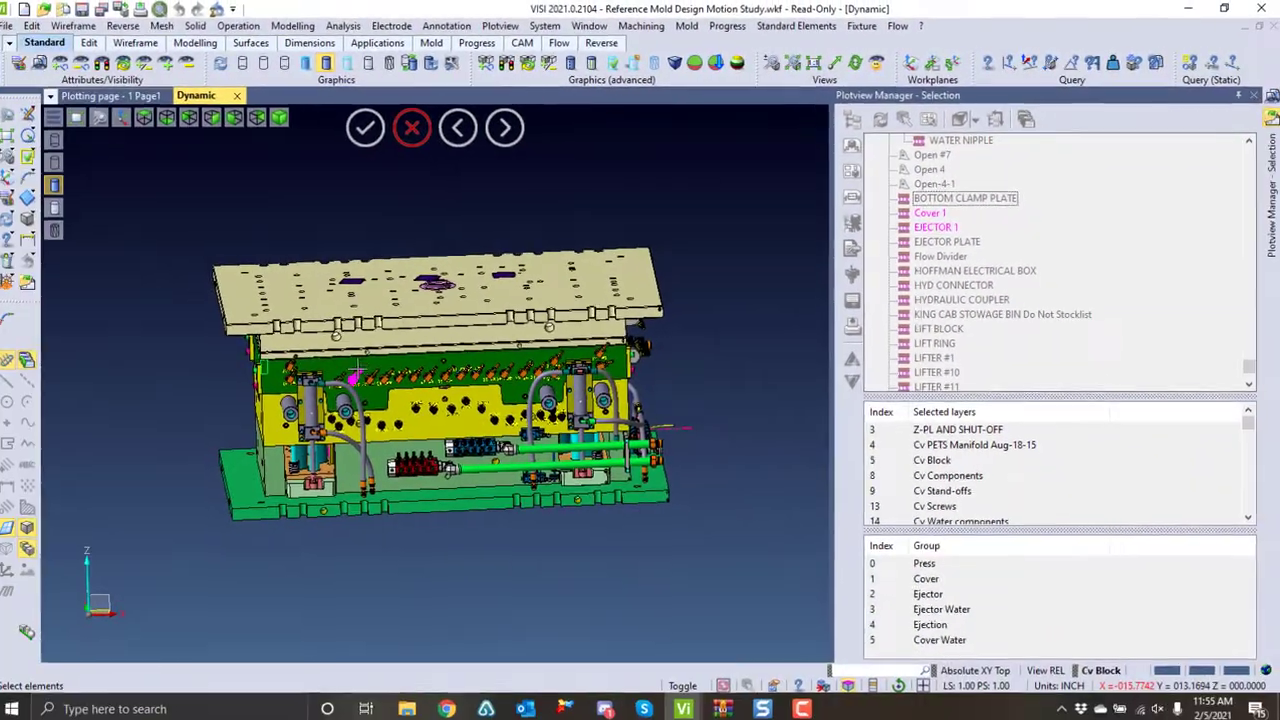
pyautogui.click(249, 290)
pyautogui.click(247, 293)
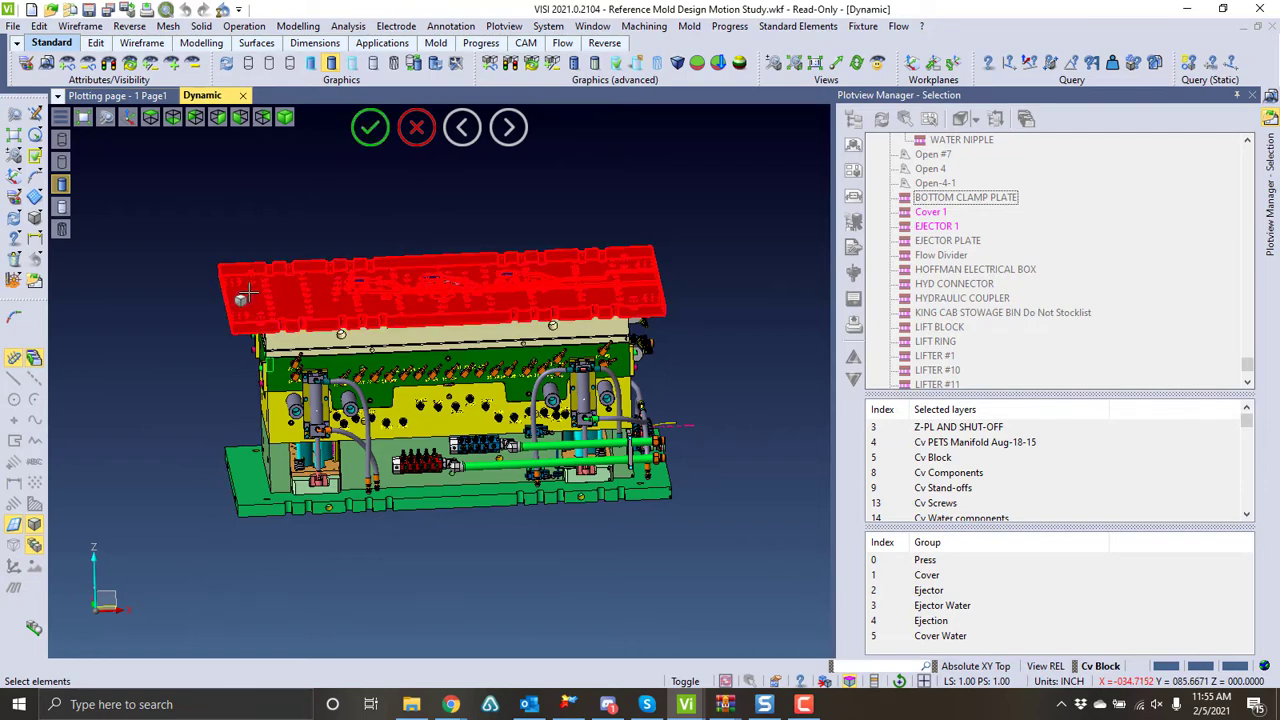
pyautogui.click(268, 470)
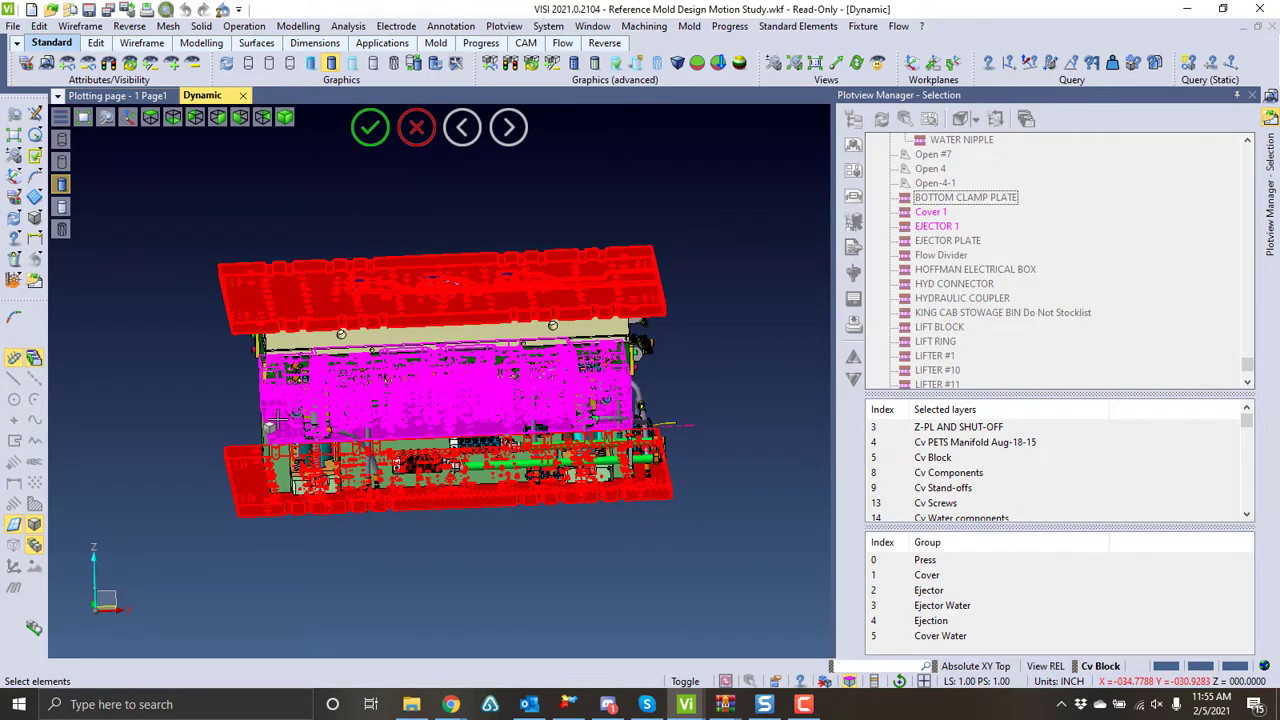
pyautogui.click(250, 409)
pyautogui.rightClick(250, 408)
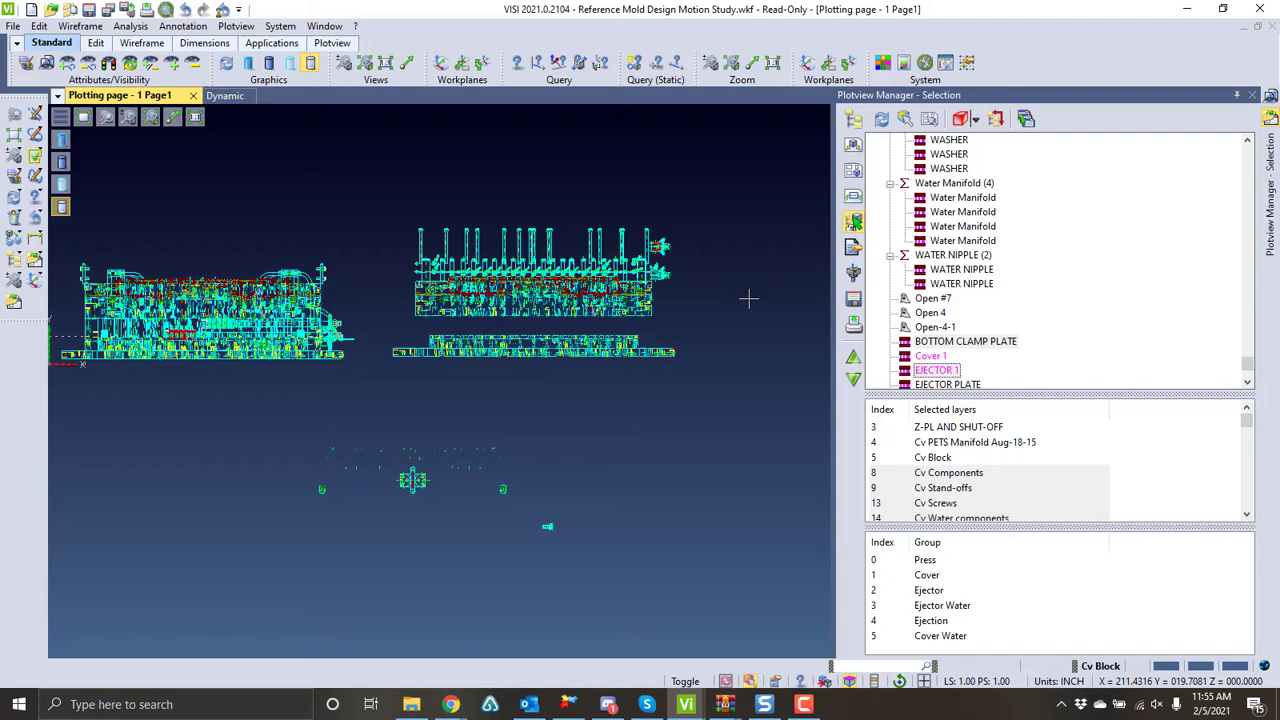
# - Create the Absolute Isometric Front Left view of the picked parts and place it below the existing views on the plotting page
pyautogui.click(853, 146)
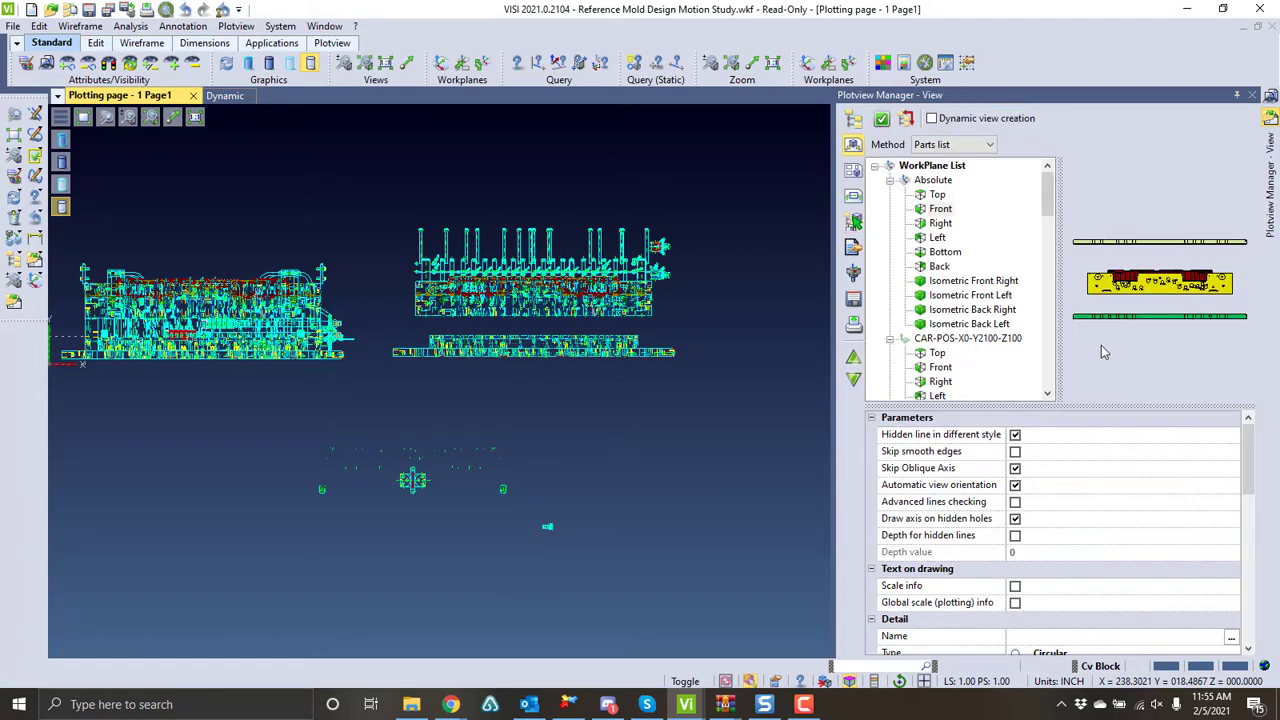
pyautogui.click(962, 282)
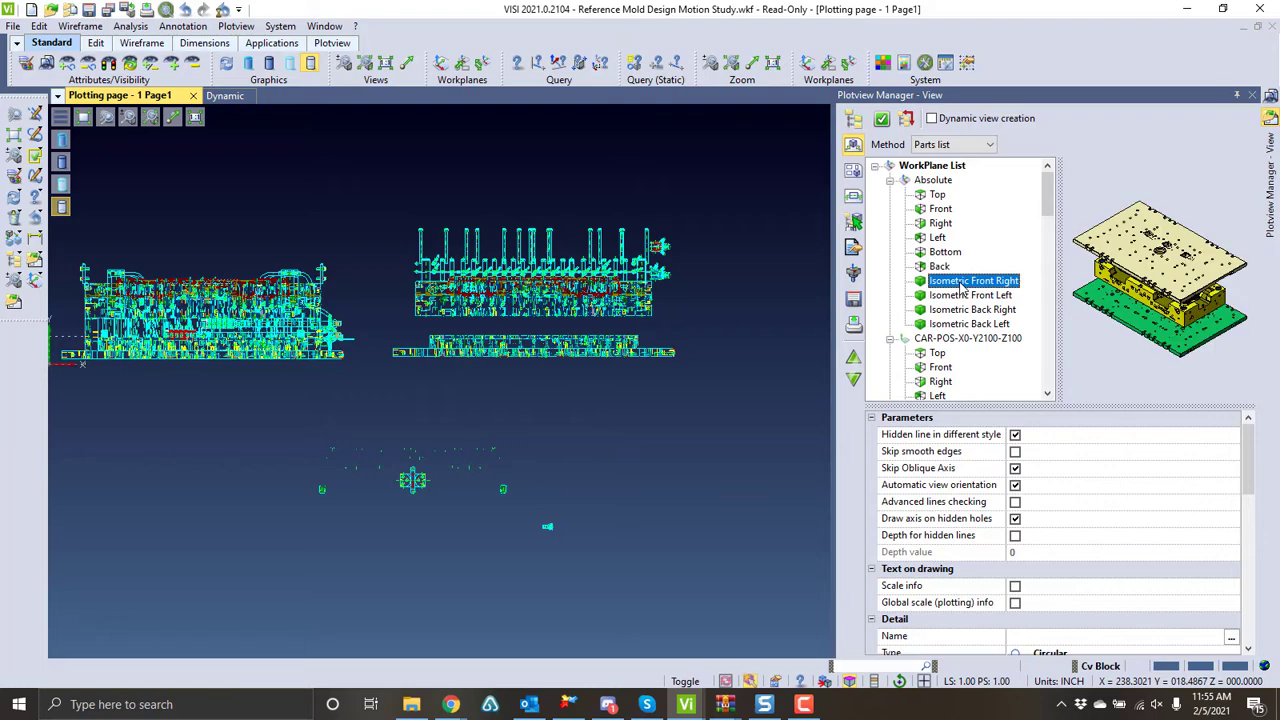
pyautogui.click(950, 298)
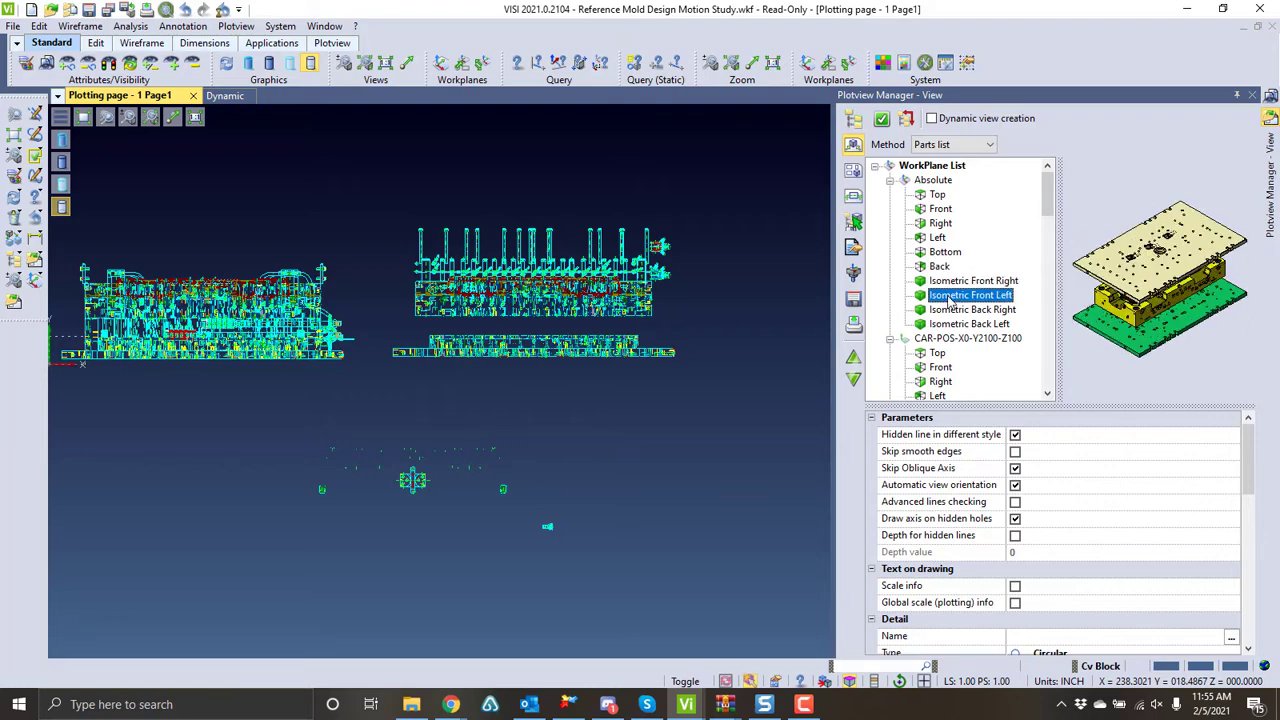
pyautogui.doubleClick(949, 298)
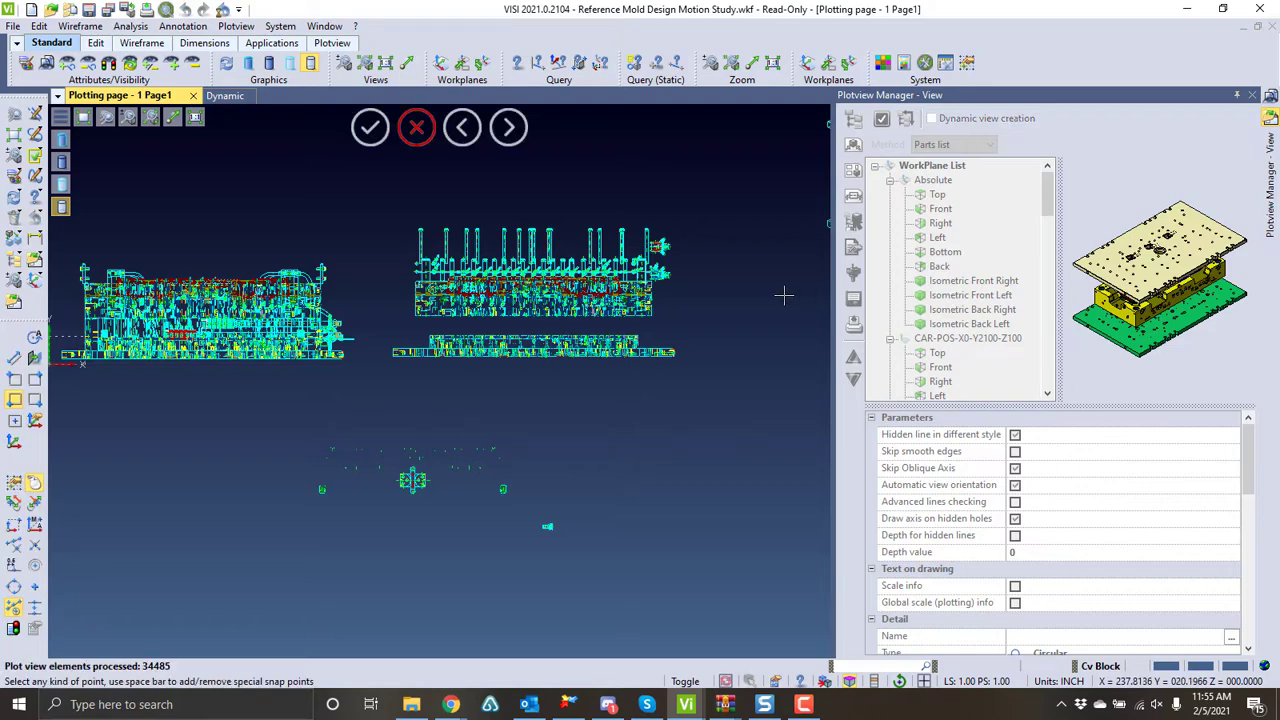
pyautogui.click(372, 478)
pyautogui.scroll(5, 407, 480)
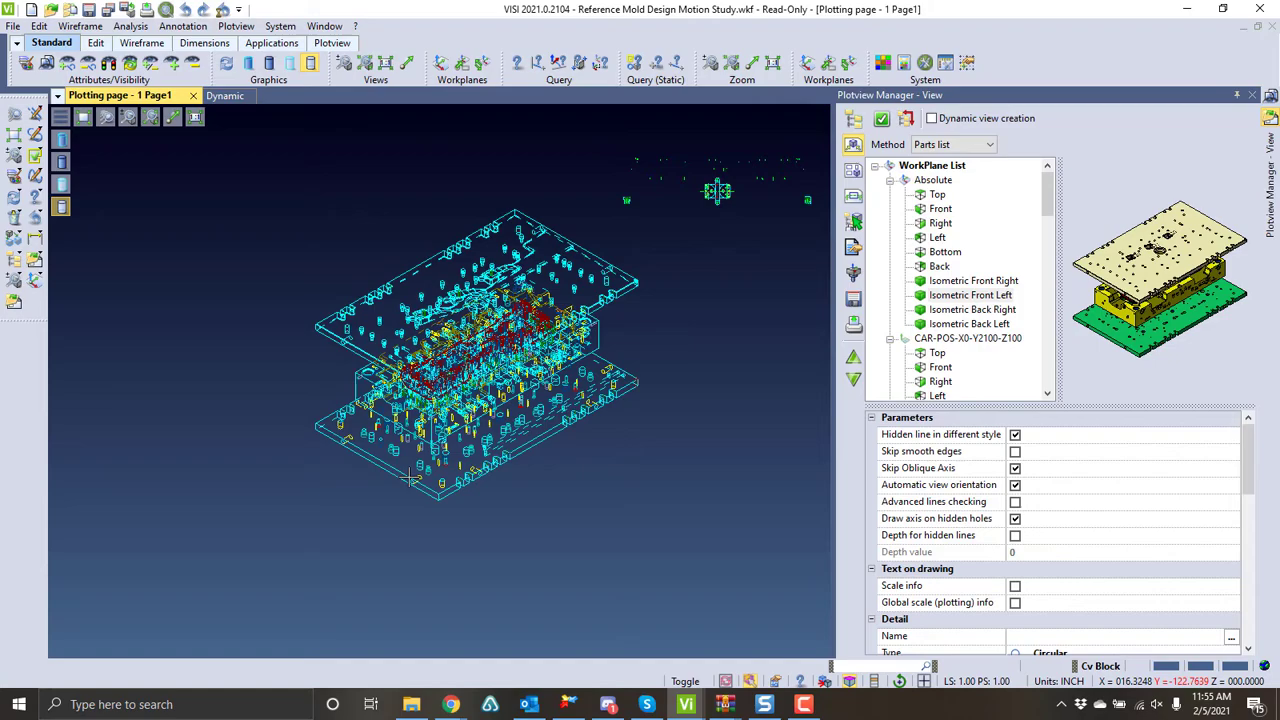